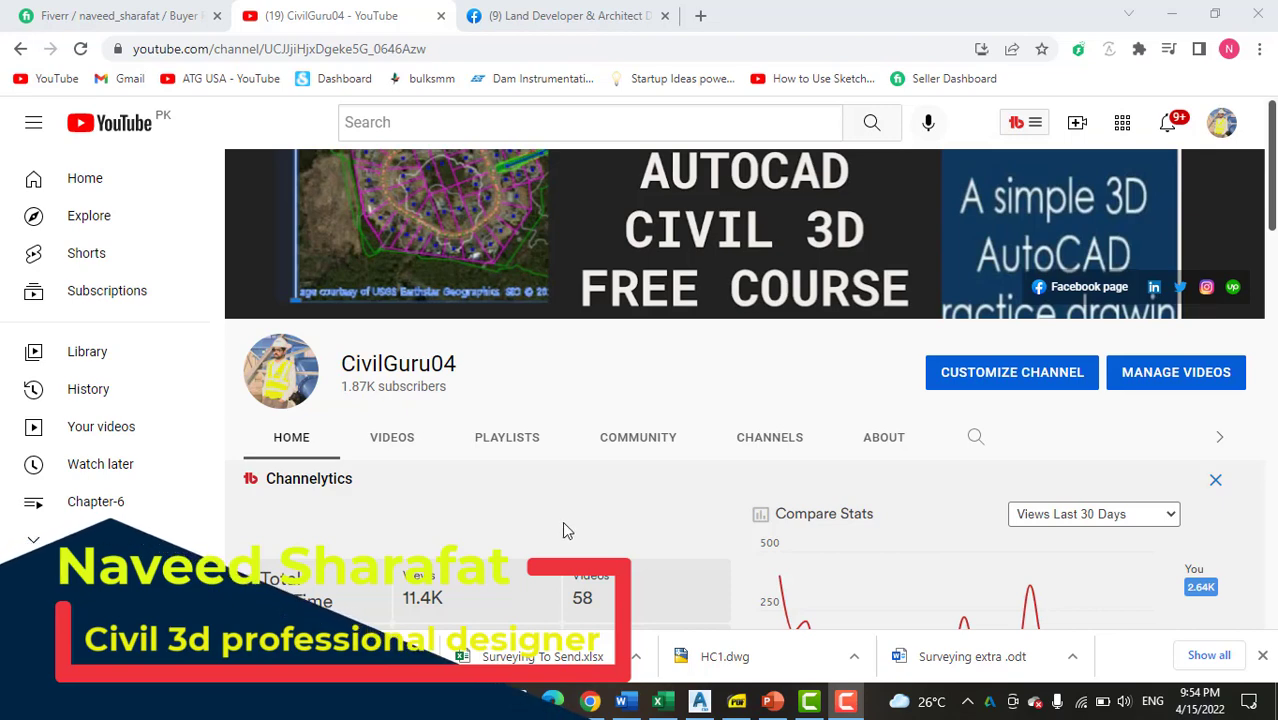
Scroll through the Facebook business page's insights, about details and posts, then minimize Chrome.
{"action": "left_click", "coordinate": [549, 12]}
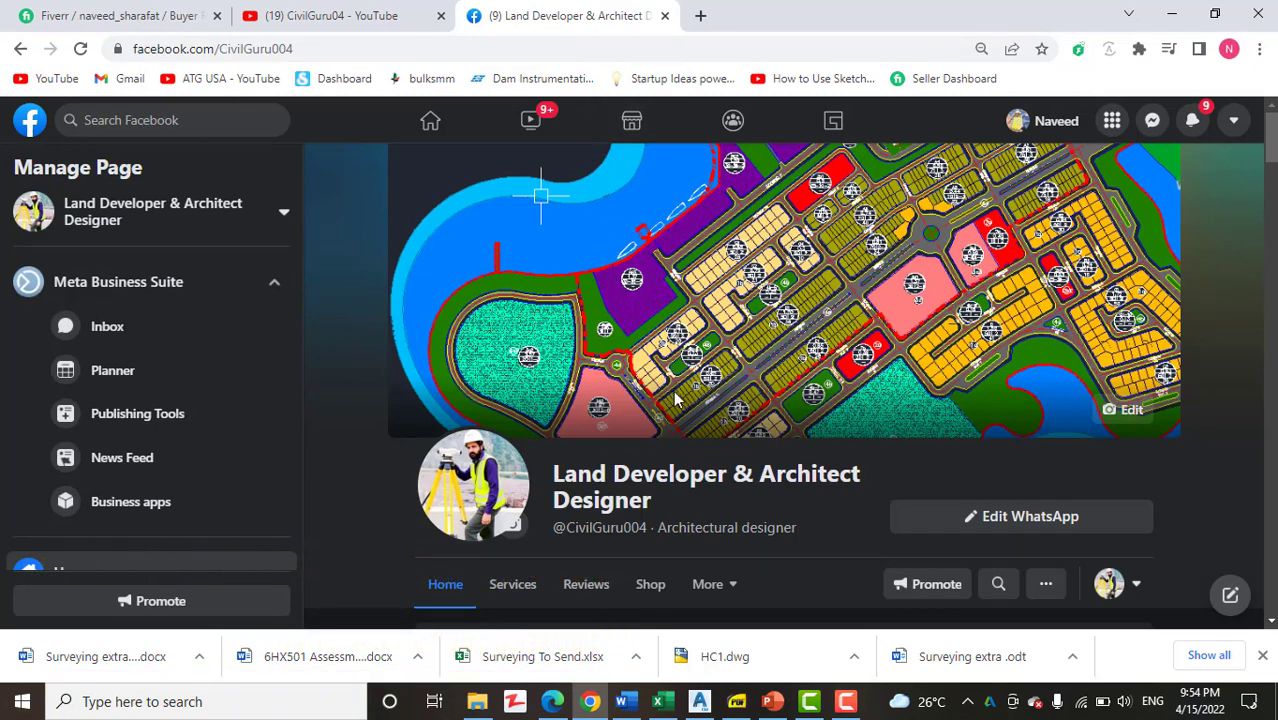
{"action": "scroll", "coordinate": [615, 467], "scroll_direction": "down", "scroll_amount": 4}
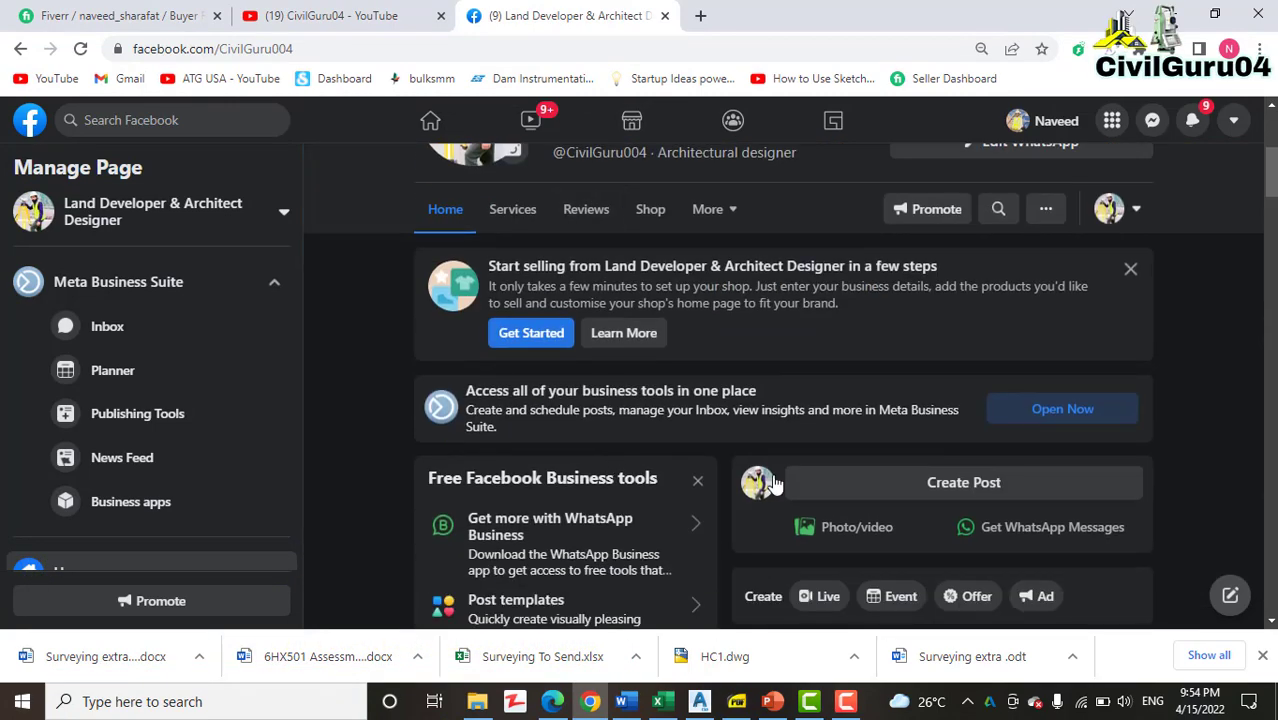
{"action": "scroll", "coordinate": [855, 490], "scroll_direction": "down", "scroll_amount": 8}
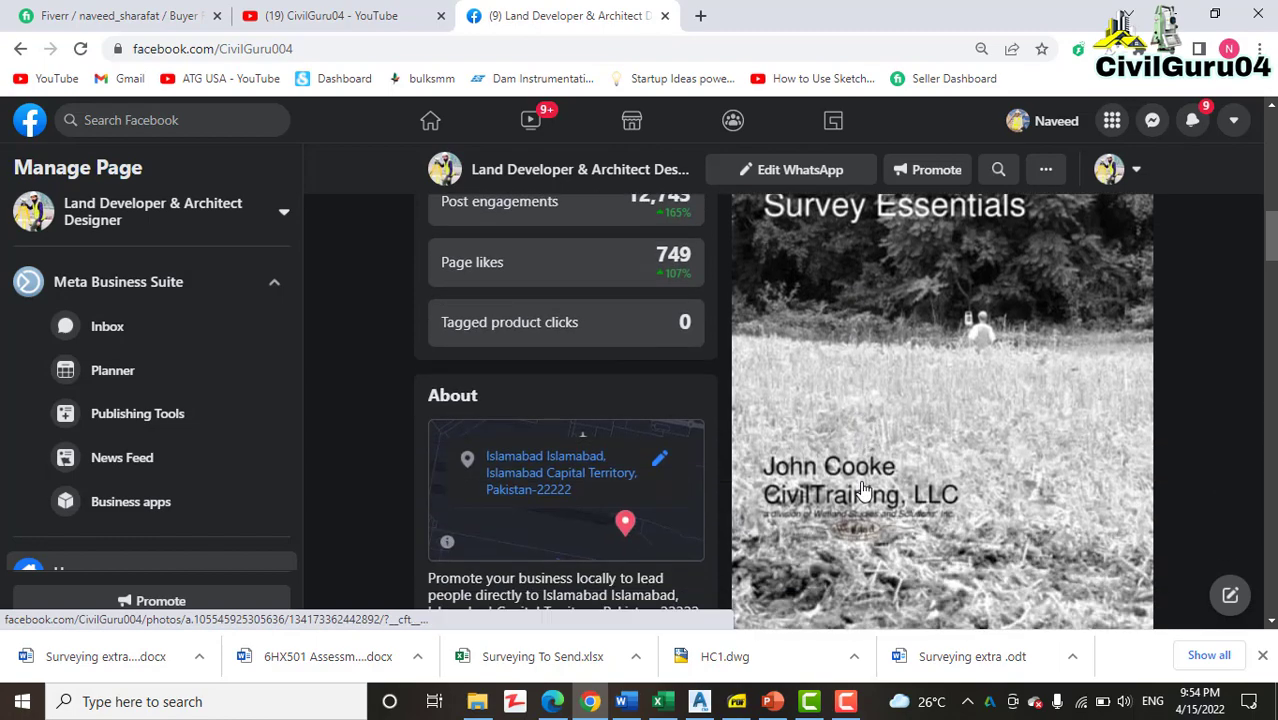
{"action": "scroll", "coordinate": [862, 490], "scroll_direction": "down", "scroll_amount": 5}
{"action": "scroll", "coordinate": [869, 475], "scroll_direction": "down", "scroll_amount": 3}
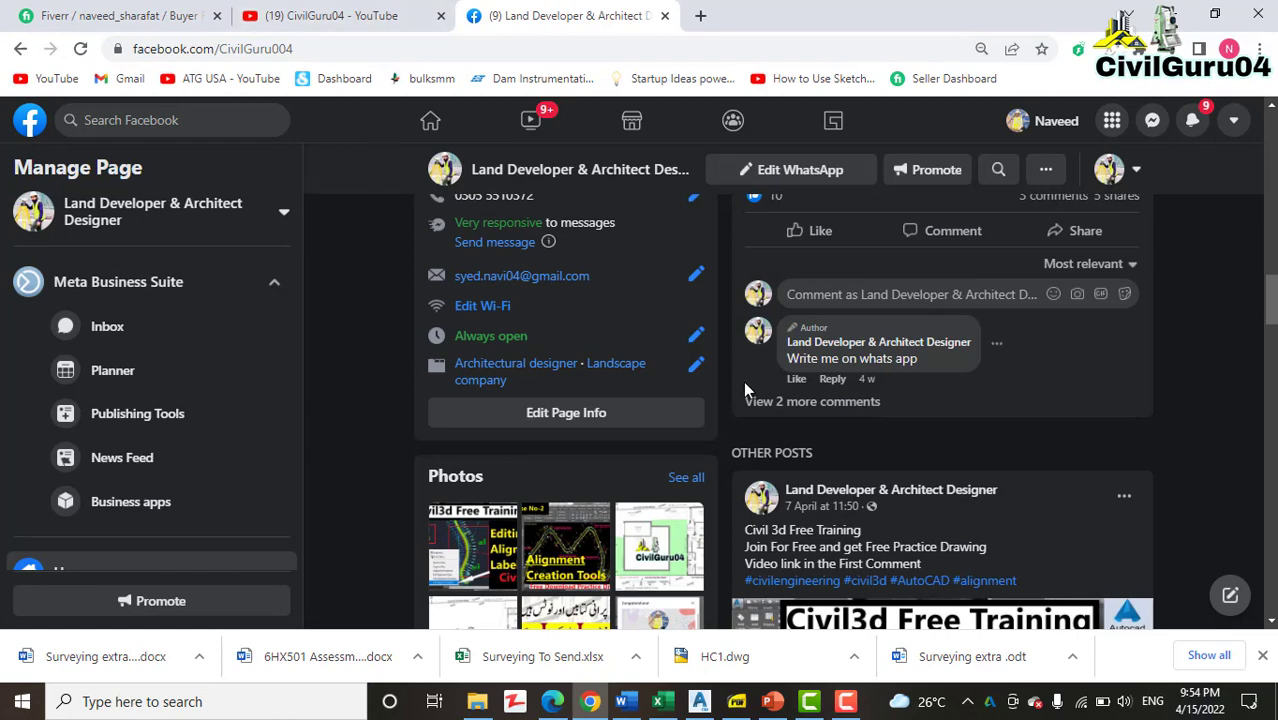
{"action": "scroll", "coordinate": [881, 475], "scroll_direction": "up", "scroll_amount": 10}
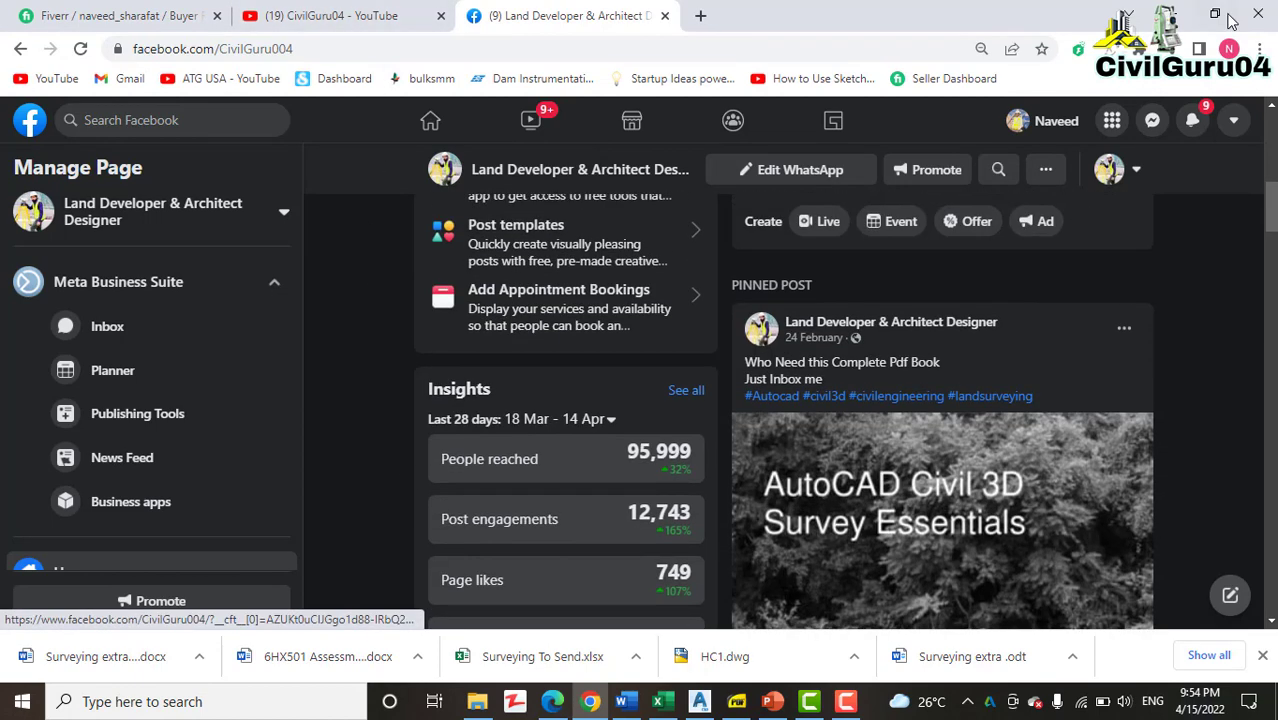
{"action": "left_click", "coordinate": [1172, 13]}
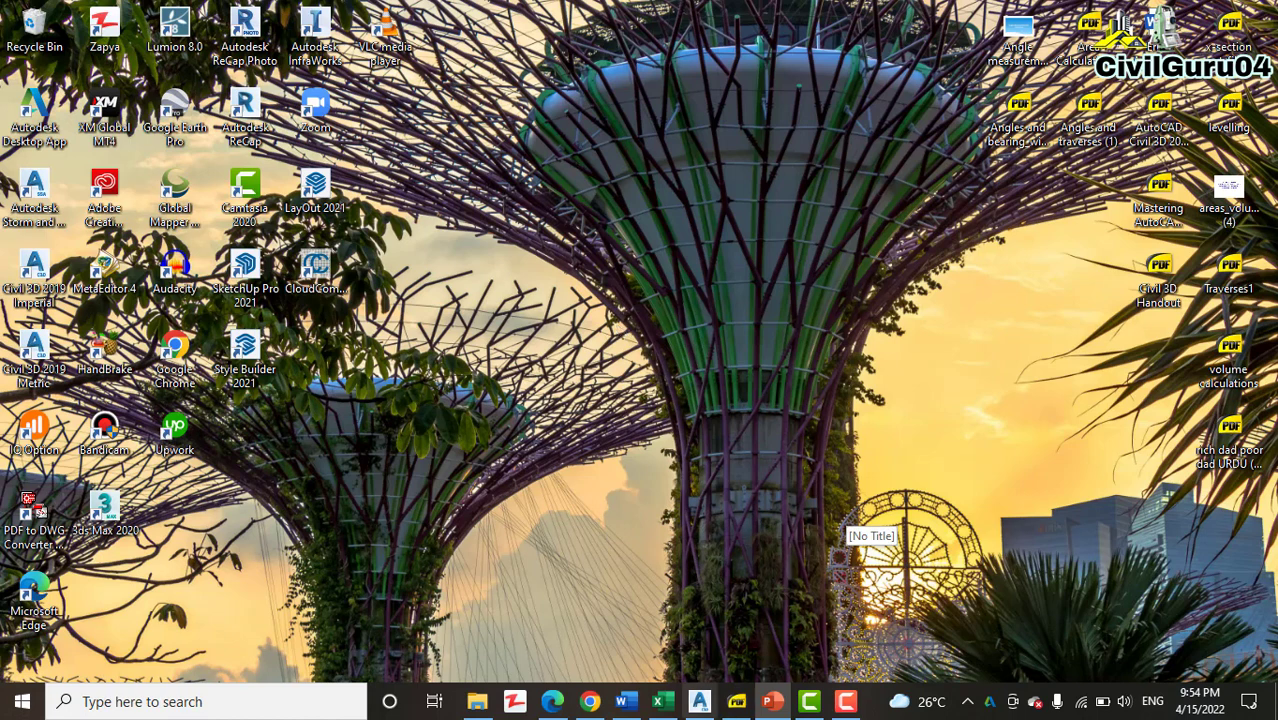
Restore the Profile View.dwg window and shift the site plan up in the view.
{"action": "left_click", "coordinate": [699, 701]}
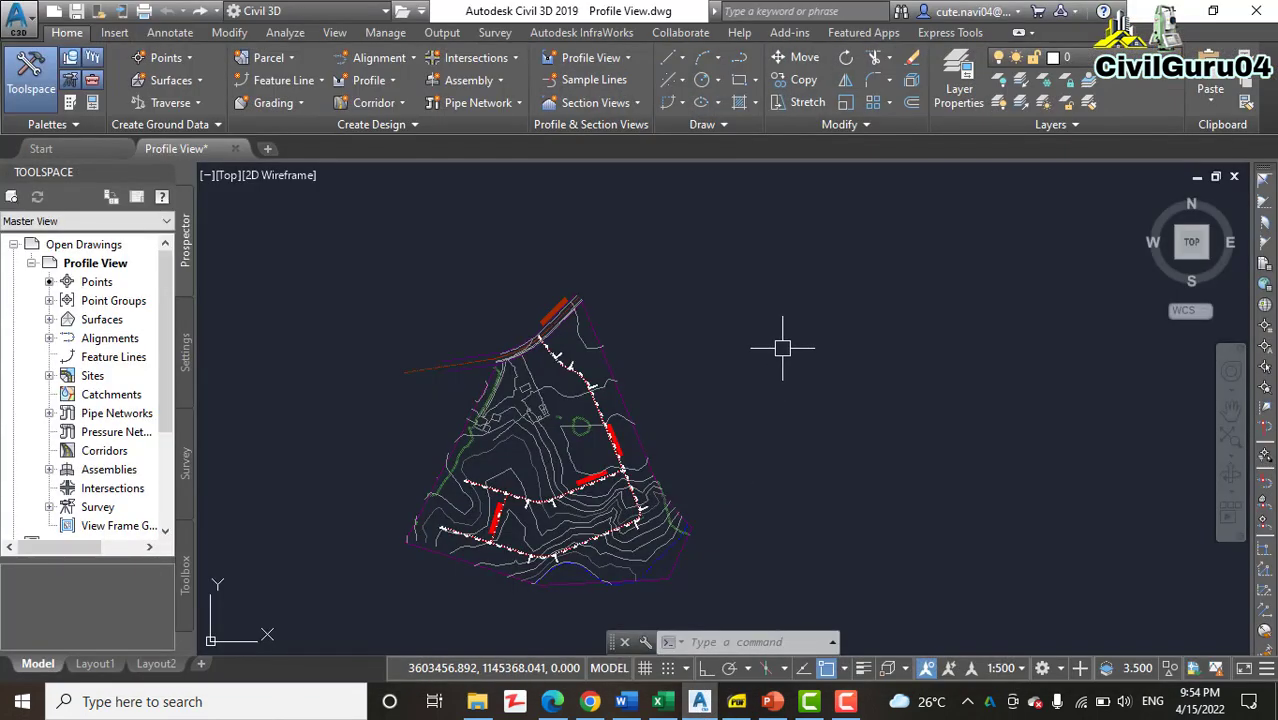
{"action": "mouse_move", "coordinate": [786, 362]}
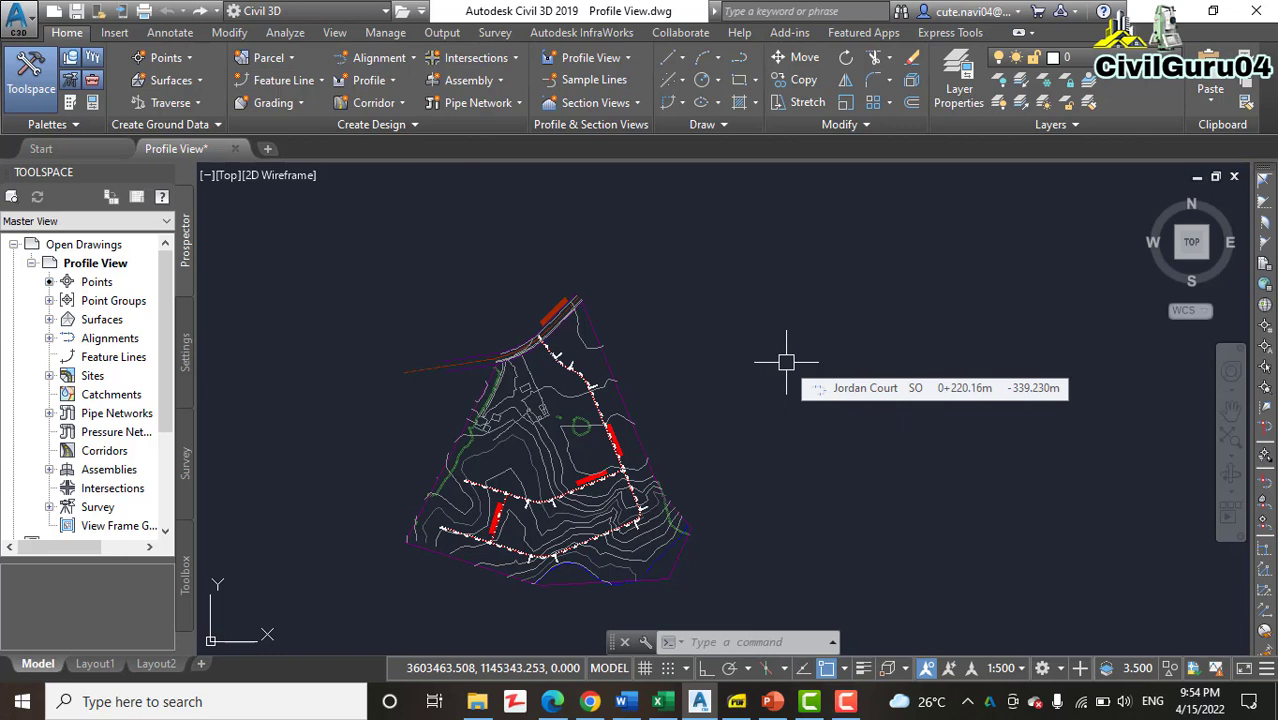
{"action": "middle_click_drag", "start_coordinate": [627, 460], "coordinate": [624, 338]}
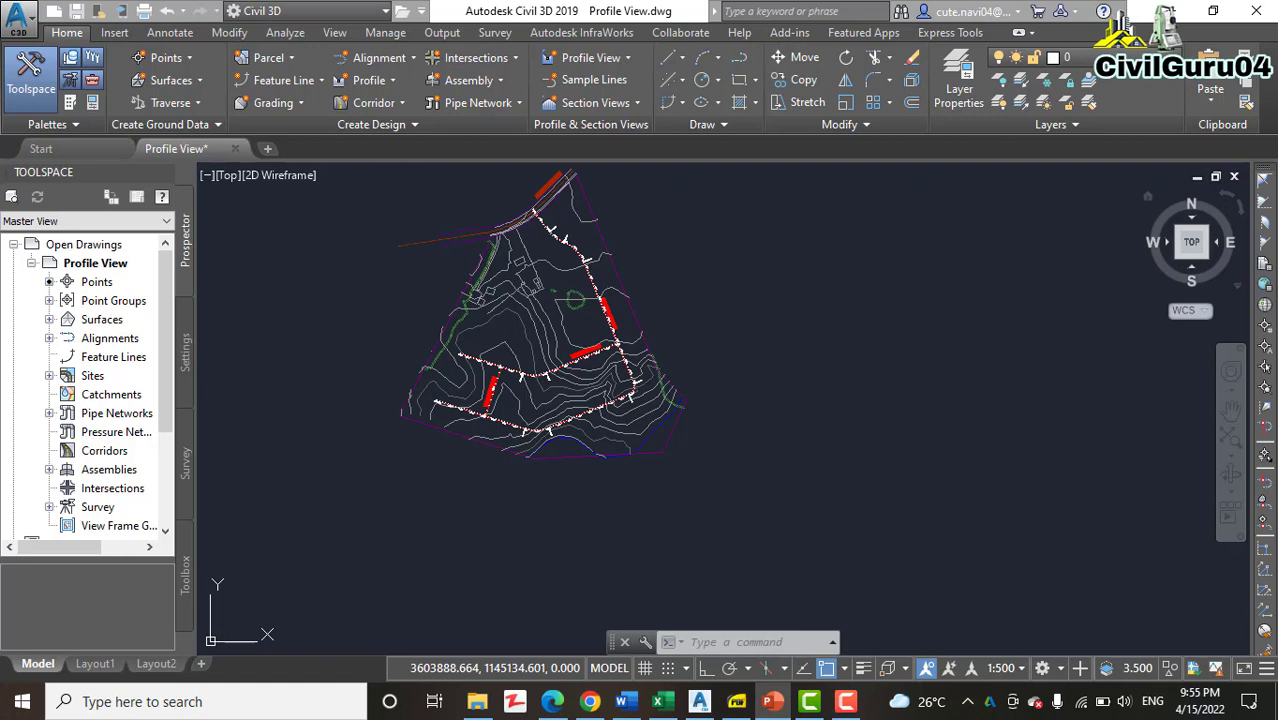
Pan the site plan to centre the view on the Jordan Court alignment.
{"action": "left_click", "coordinate": [850, 332]}
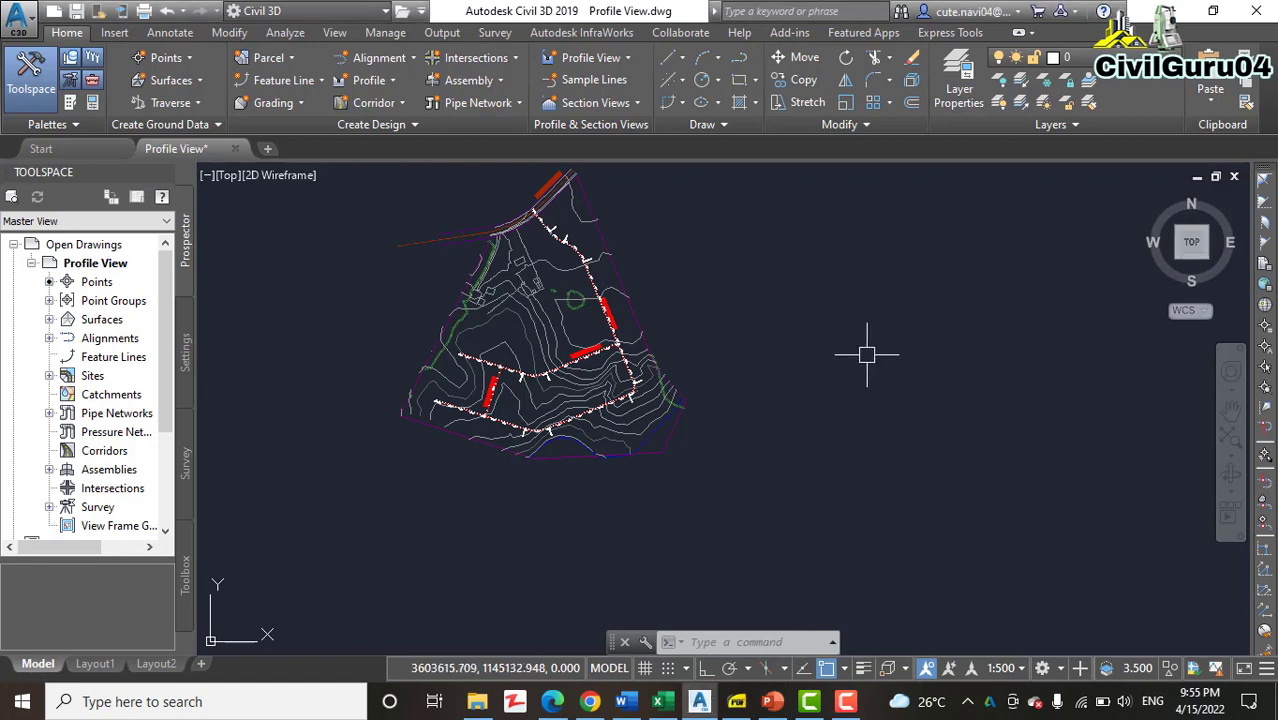
{"action": "middle_click_drag", "start_coordinate": [827, 370], "coordinate": [813, 422]}
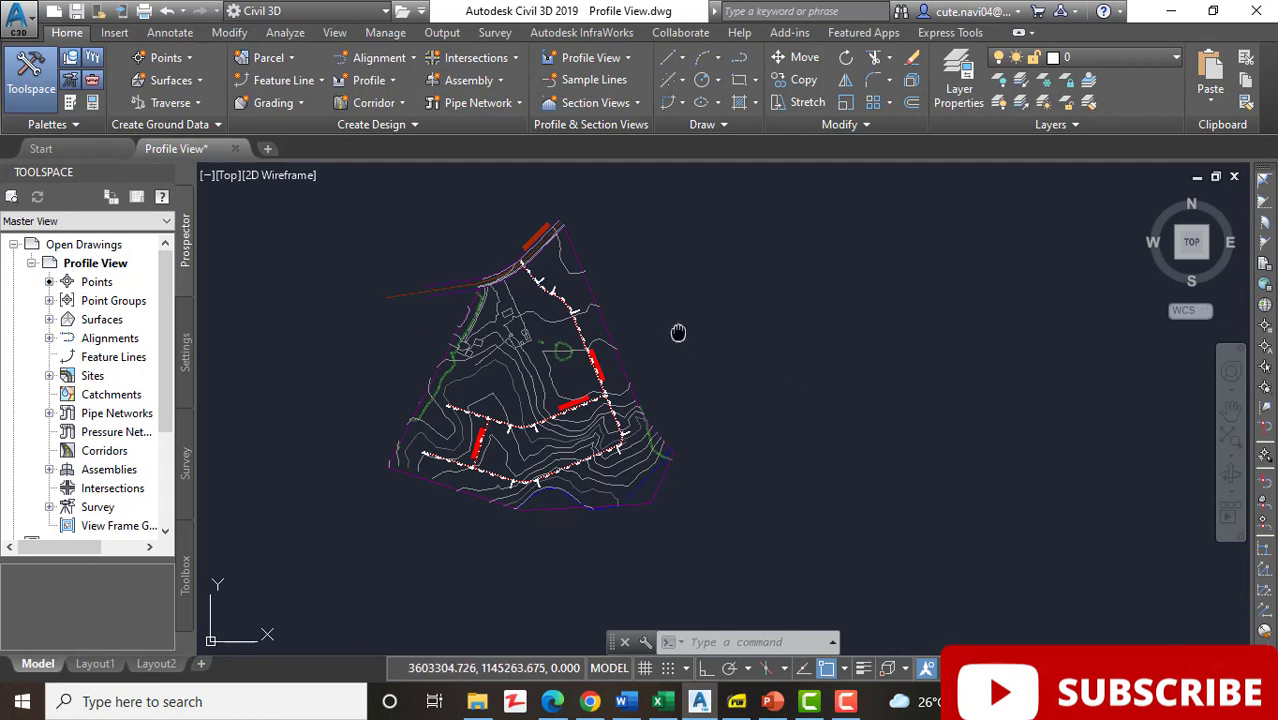
{"action": "middle_click_drag", "start_coordinate": [679, 331], "coordinate": [702, 348]}
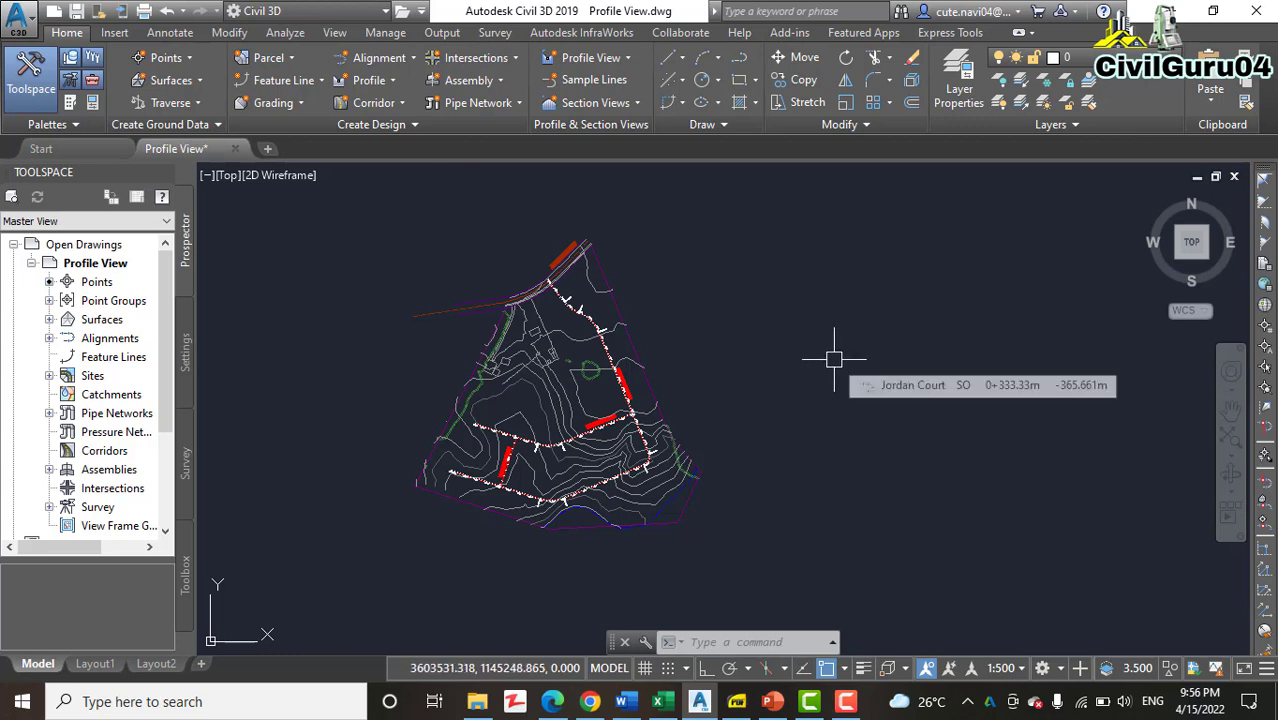
{"action": "mouse_move", "coordinate": [866, 436]}
{"action": "middle_mouse_down"}
{"action": "mouse_move", "coordinate": [725, 362]}
{"action": "mouse_move", "coordinate": [902, 434]}
{"action": "mouse_move", "coordinate": [748, 385]}
{"action": "middle_mouse_up"}
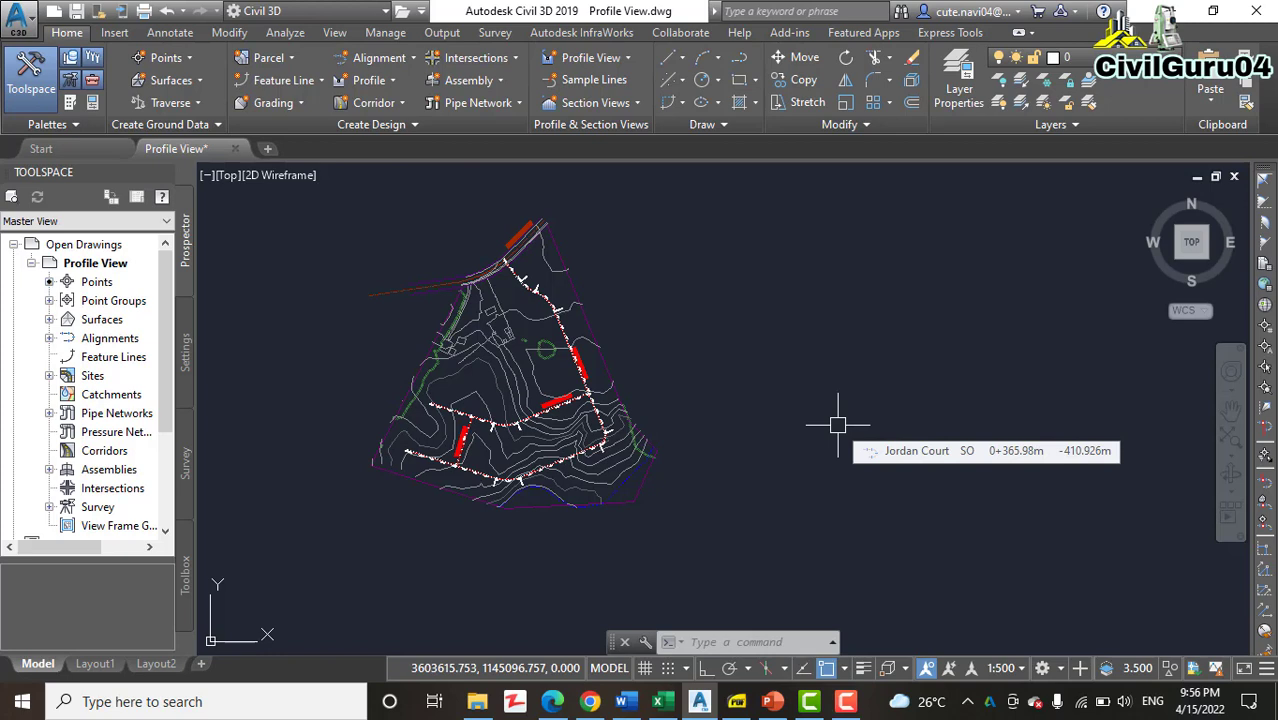
{"action": "middle_click_drag", "start_coordinate": [782, 390], "coordinate": [838, 416]}
{"action": "mouse_move", "coordinate": [838, 416]}
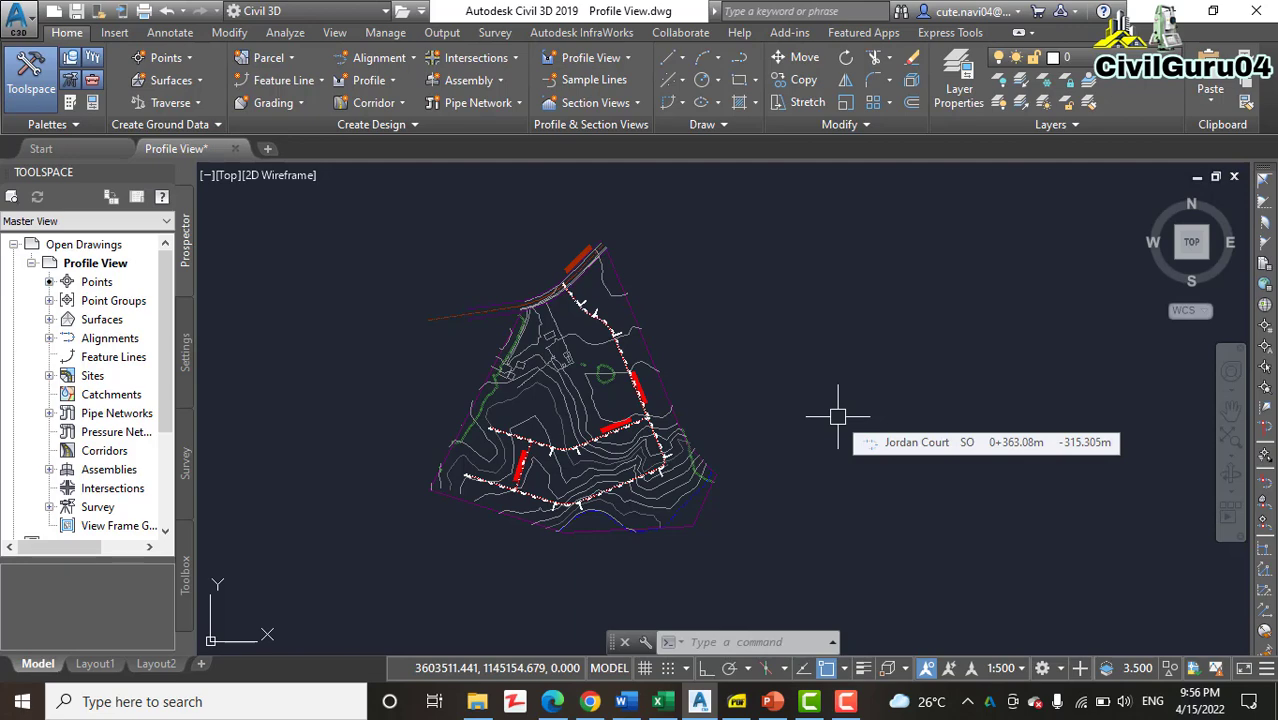
Select the Jordan Court alignment near stations 0+080 to 0+100 and start a Profile View.
{"action": "scroll", "coordinate": [617, 332], "scroll_direction": "up", "scroll_amount": 5}
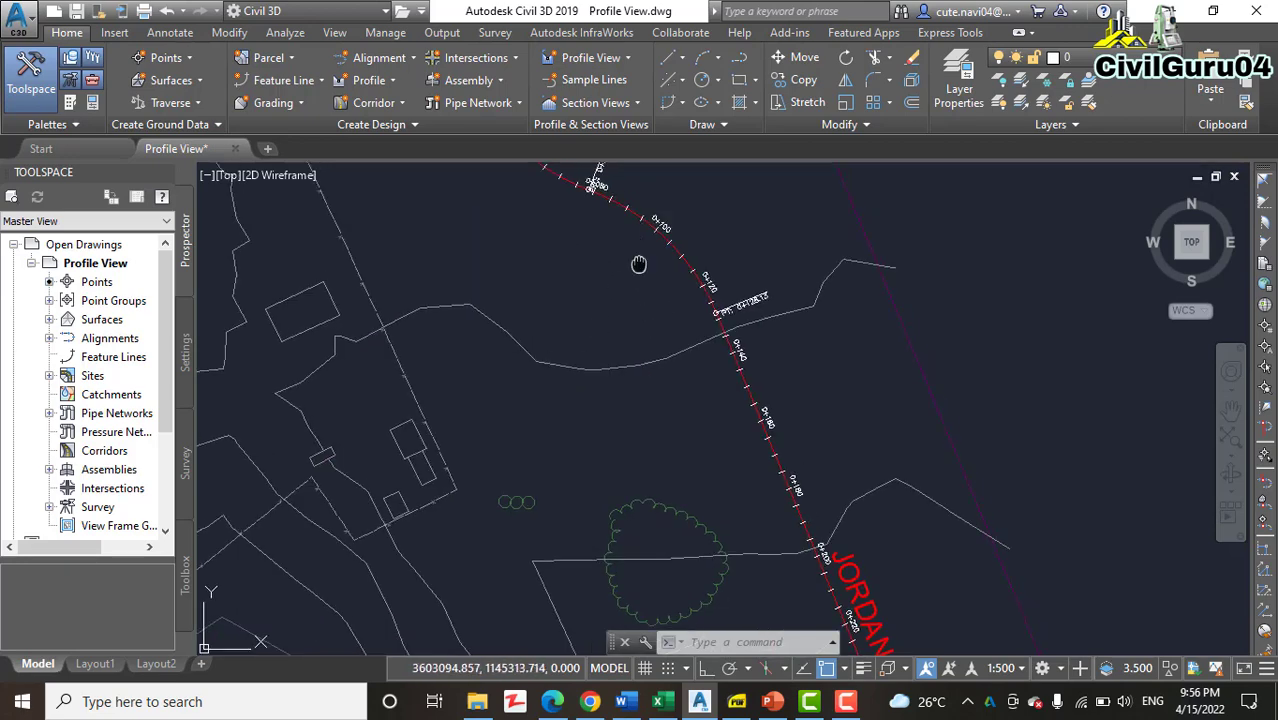
{"action": "middle_click_drag", "start_coordinate": [638, 264], "coordinate": [542, 399]}
{"action": "scroll", "coordinate": [542, 399], "scroll_direction": "up", "scroll_amount": 4}
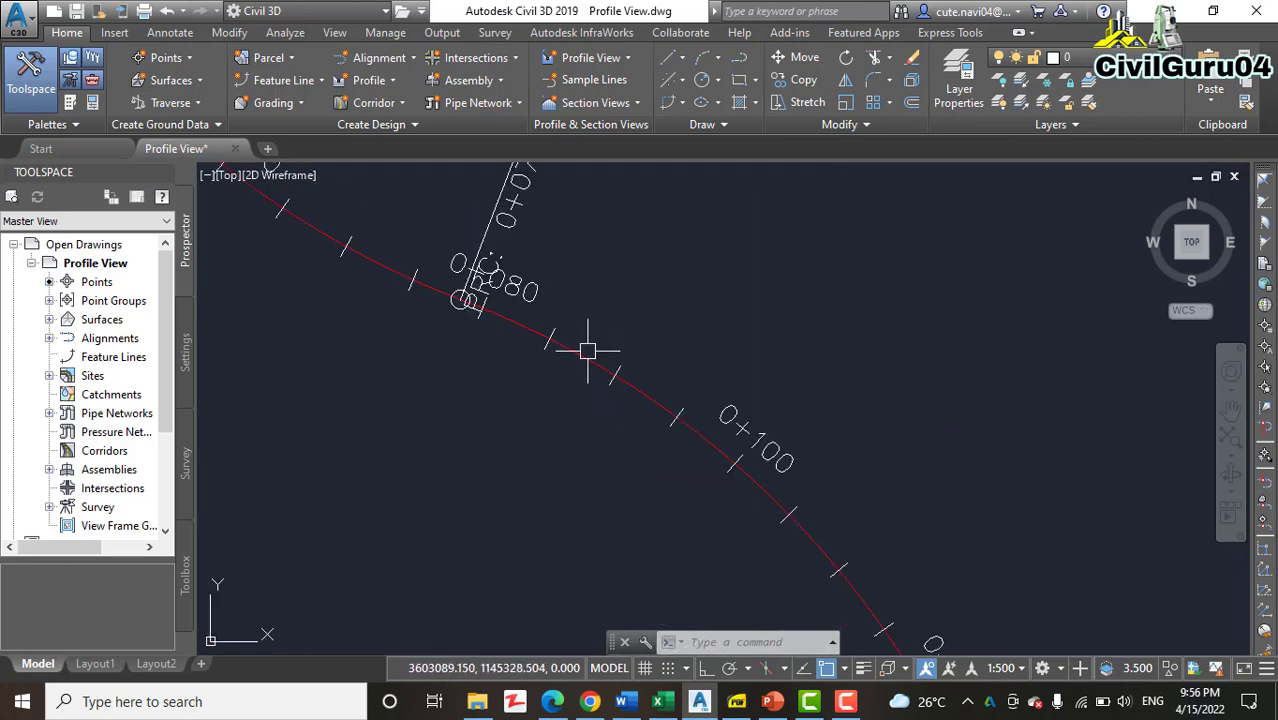
{"action": "mouse_move", "coordinate": [583, 352]}
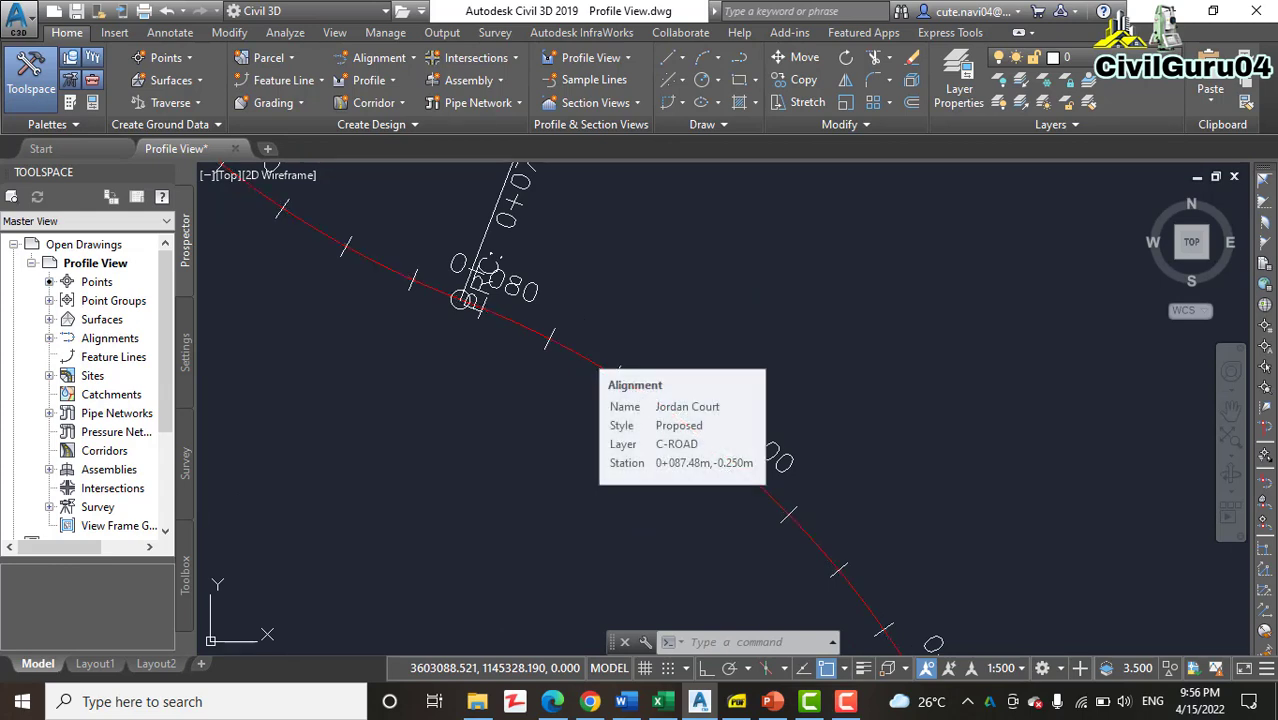
{"action": "left_click", "coordinate": [583, 352]}
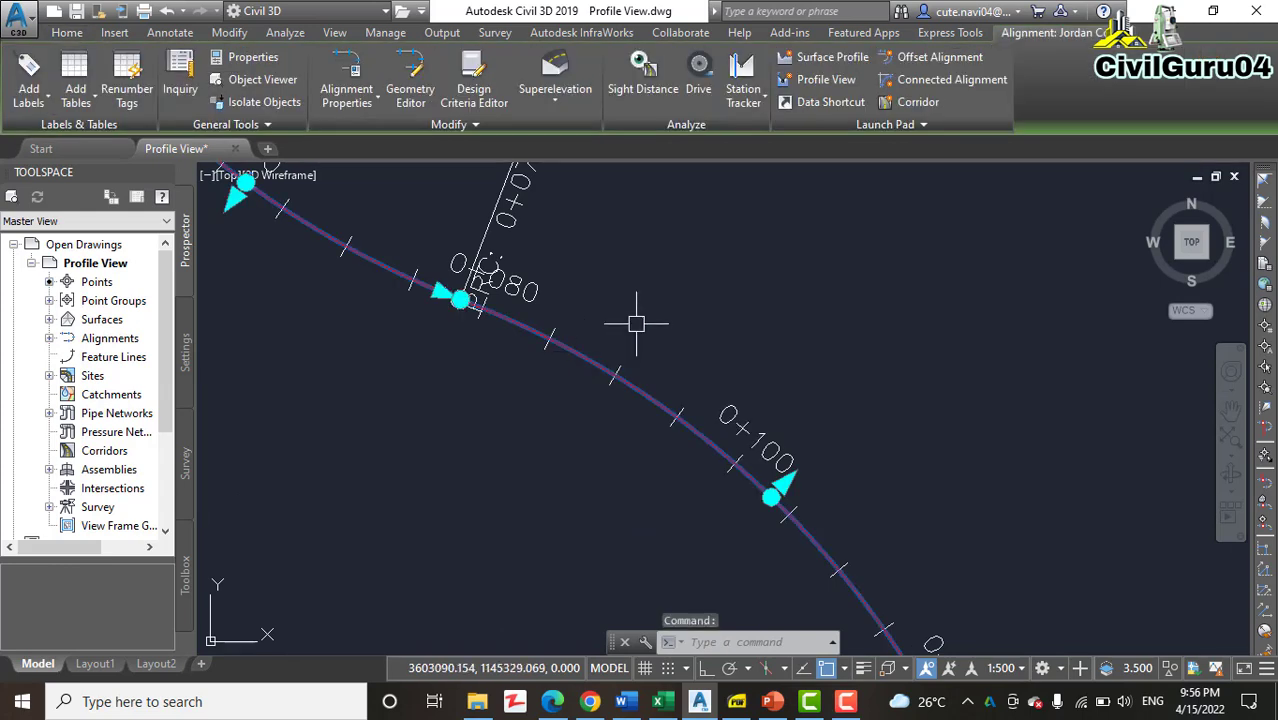
{"action": "left_click", "coordinate": [829, 84]}
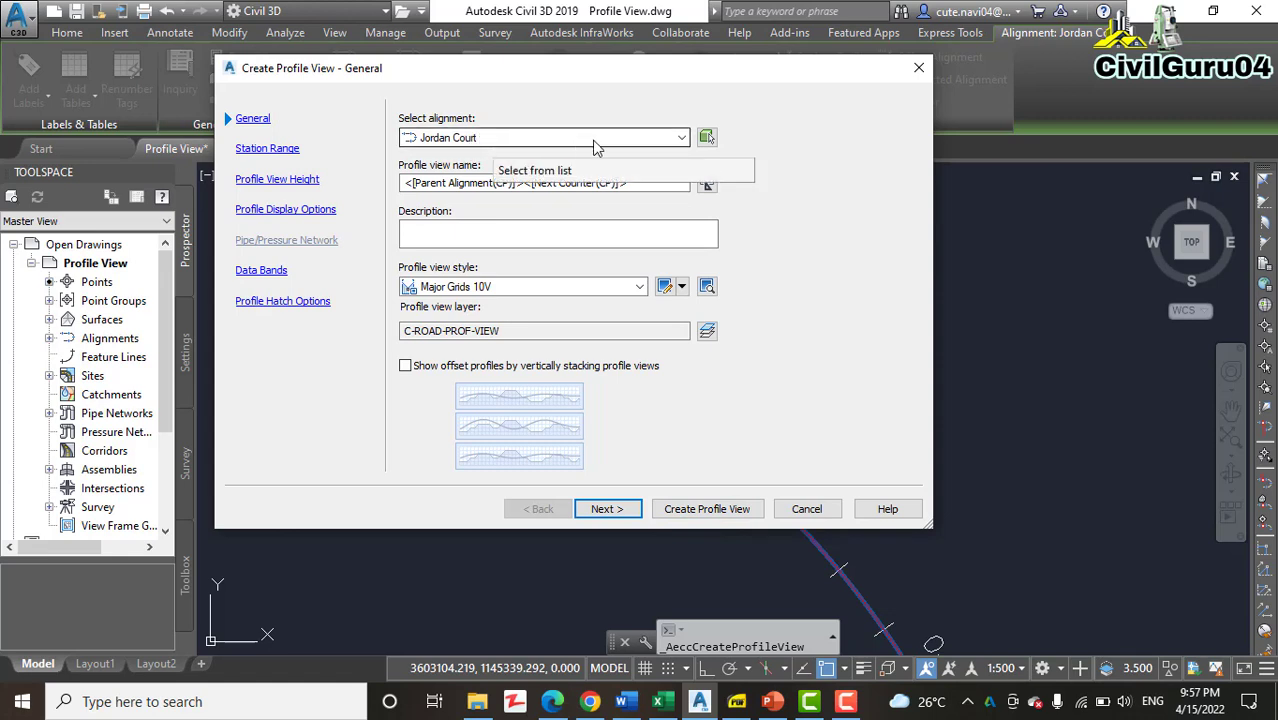
Confirm Jordan Court as the alignment, keep the Major Grids 10V style, and create the profile view.
{"action": "left_click", "coordinate": [633, 138]}
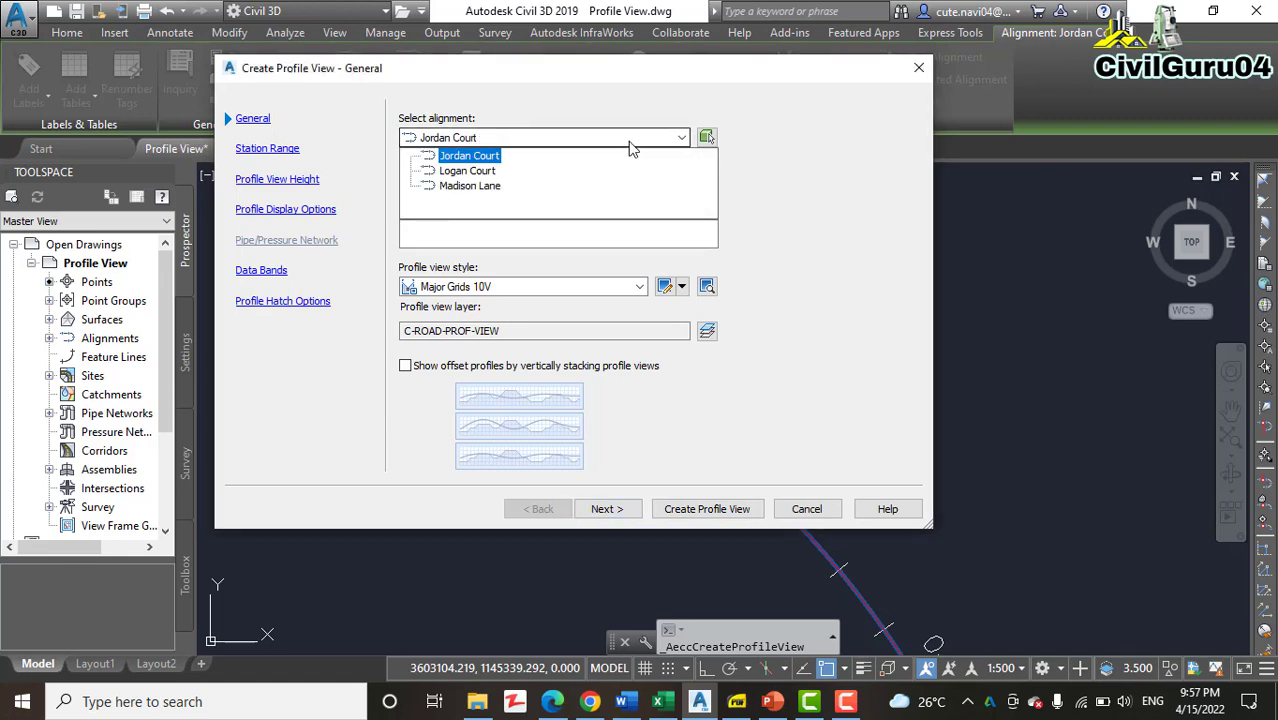
{"action": "left_click", "coordinate": [558, 187]}
{"action": "left_click", "coordinate": [484, 157]}
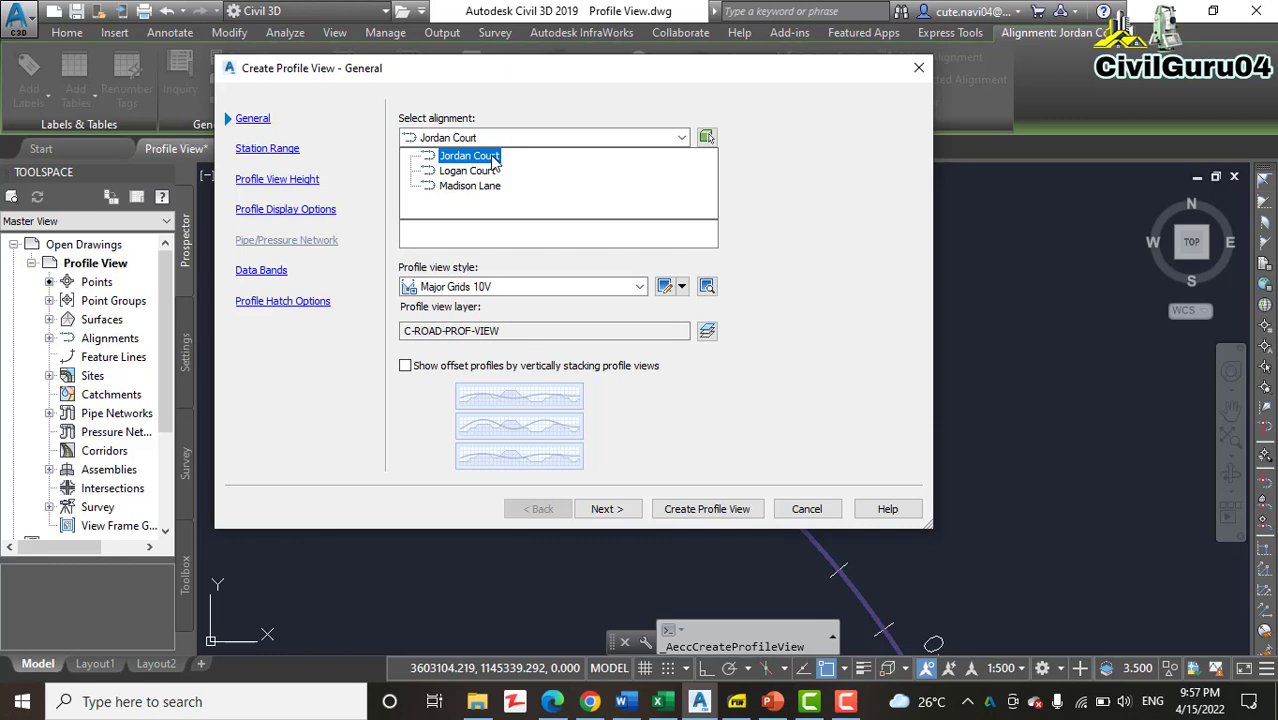
{"action": "left_click", "coordinate": [491, 158]}
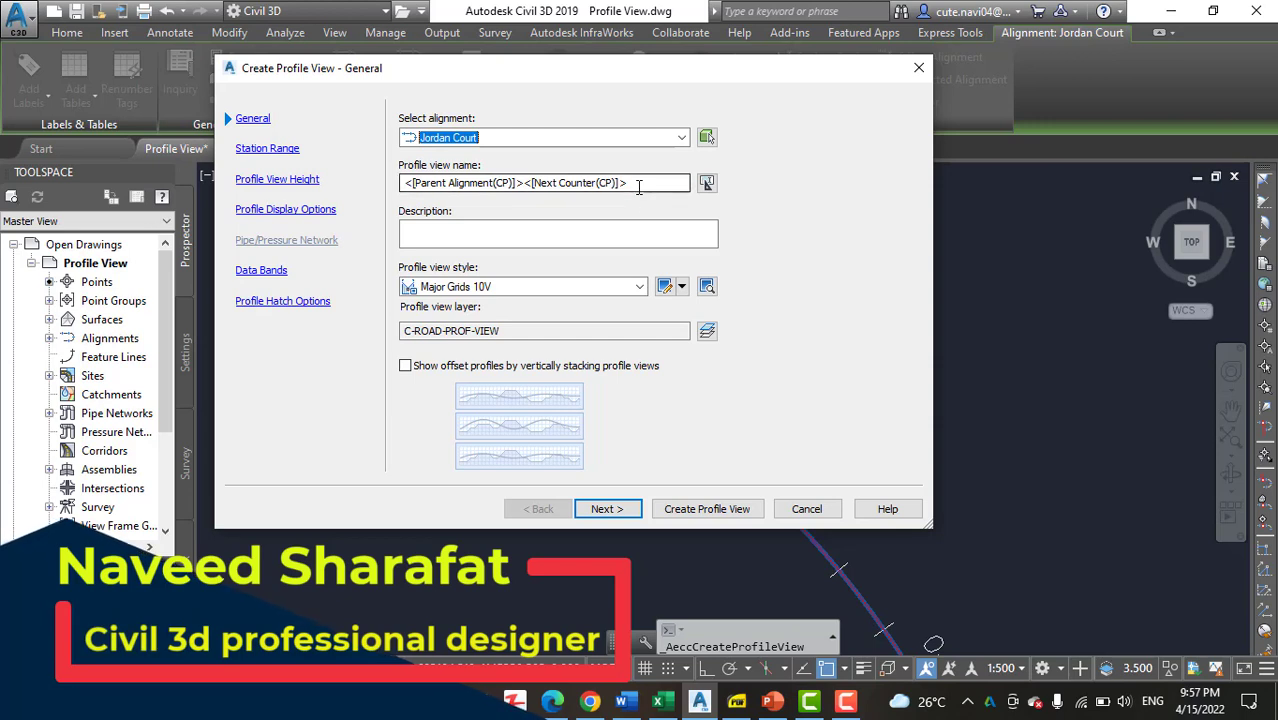
{"action": "left_click", "coordinate": [637, 186]}
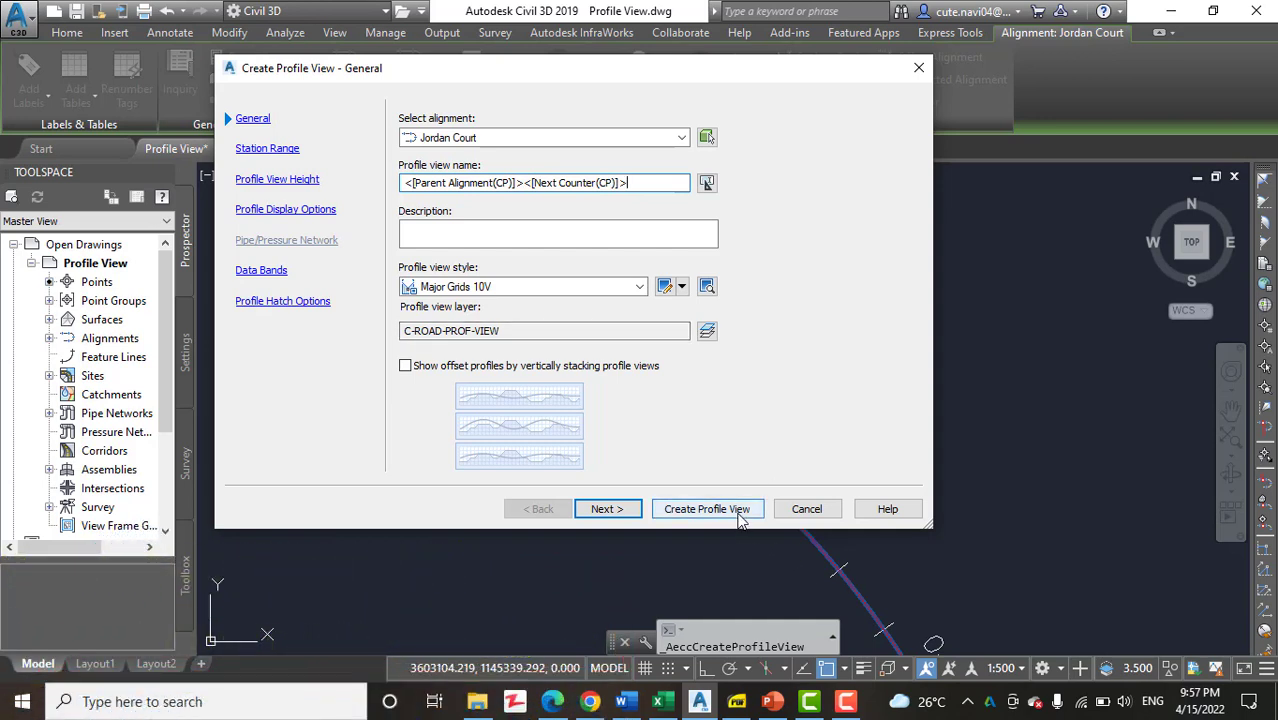
{"action": "left_click", "coordinate": [741, 516]}
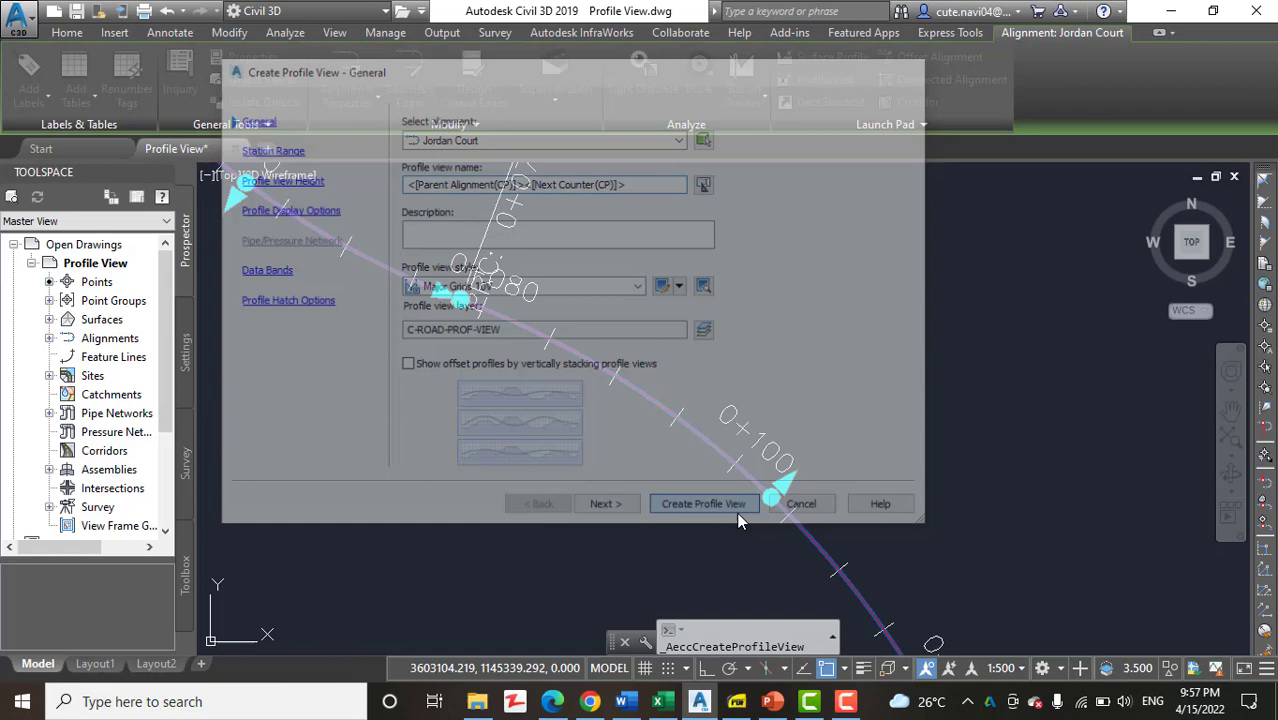
{"action": "scroll", "coordinate": [868, 370], "scroll_direction": "down", "scroll_amount": 2}
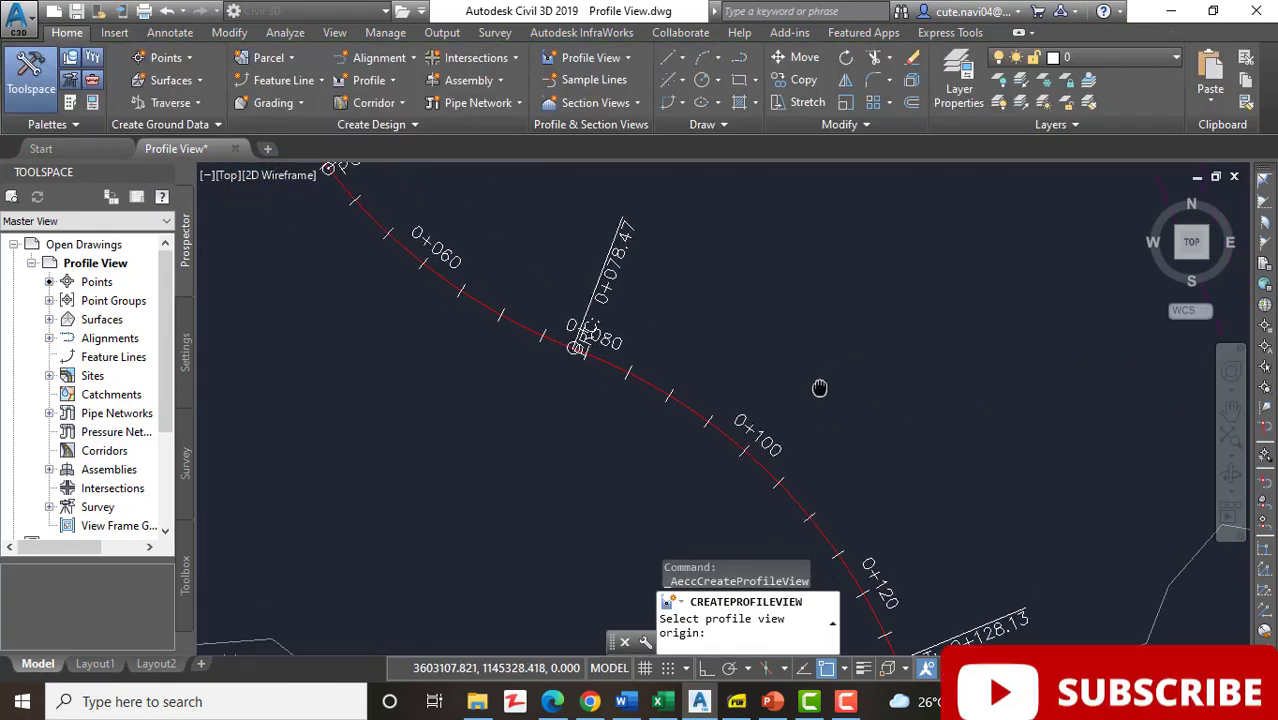
{"action": "middle_click_drag", "start_coordinate": [819, 385], "coordinate": [633, 445]}
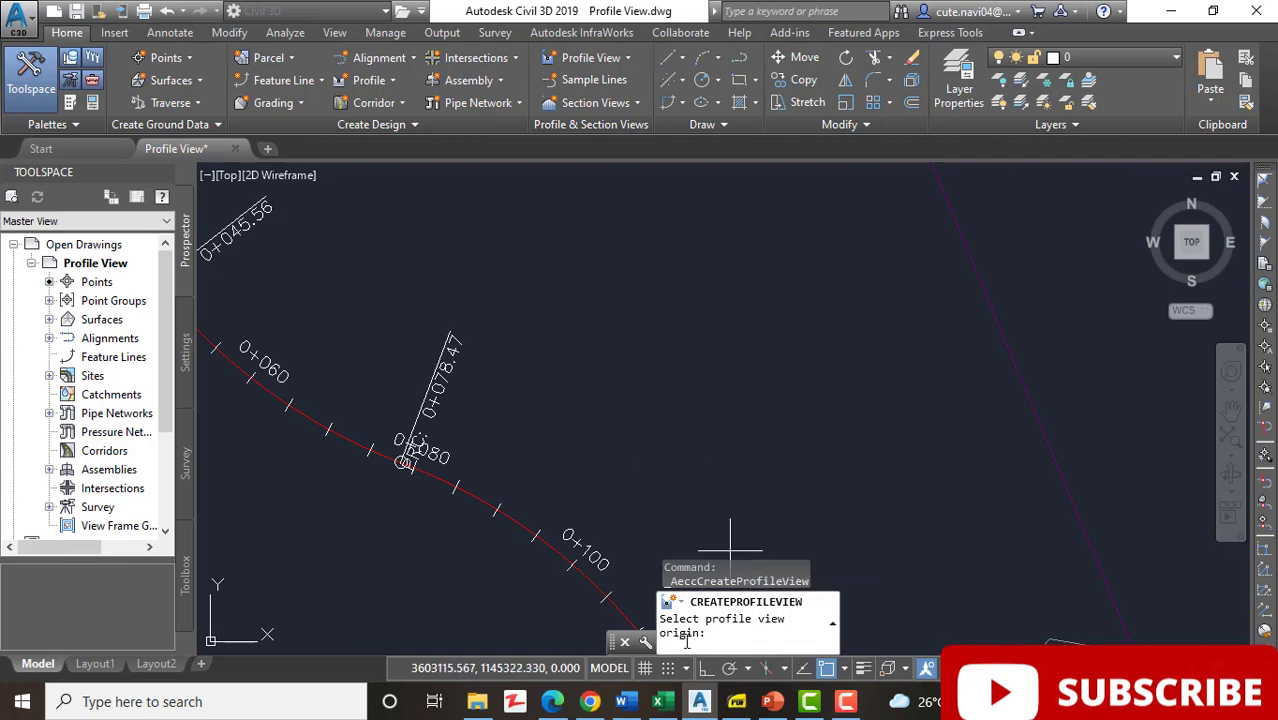
{"action": "scroll", "coordinate": [668, 348], "scroll_direction": "down", "scroll_amount": 2}
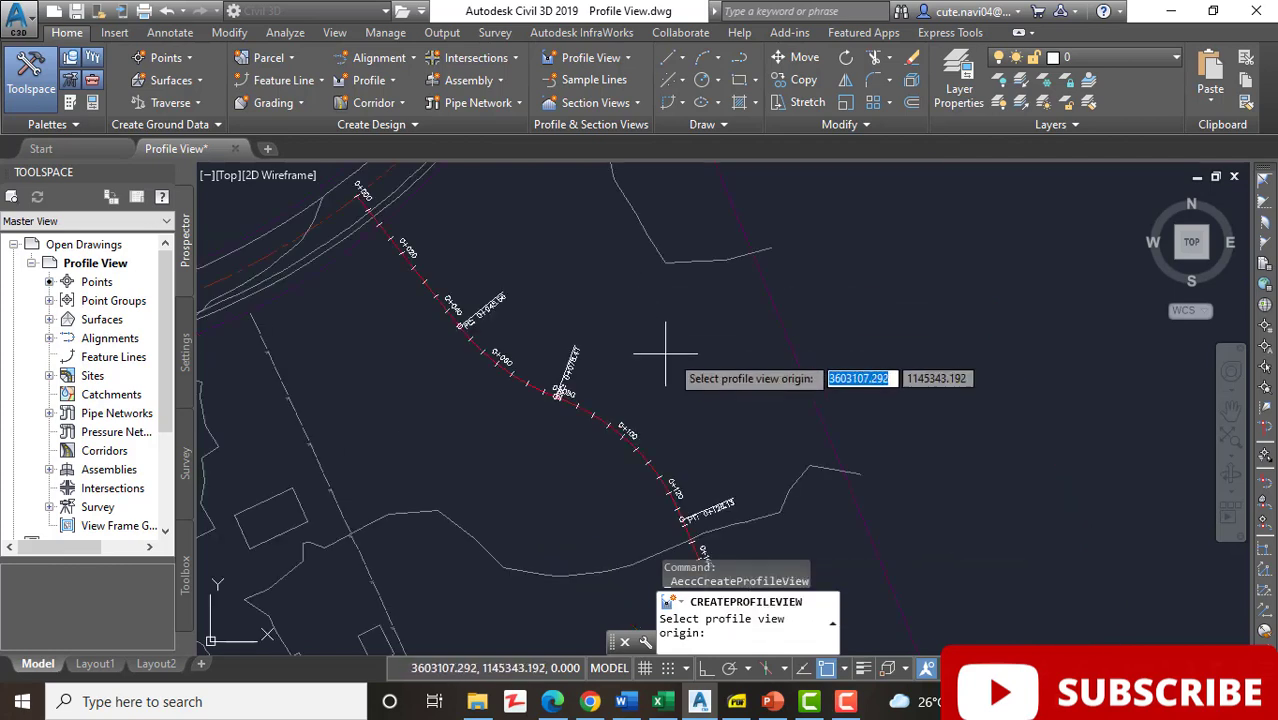
{"action": "middle_click_drag", "start_coordinate": [702, 345], "coordinate": [479, 431]}
Pan and zoom to find open space right of the site plan for the profile view.
{"action": "scroll", "coordinate": [479, 431], "scroll_direction": "down", "scroll_amount": 1}
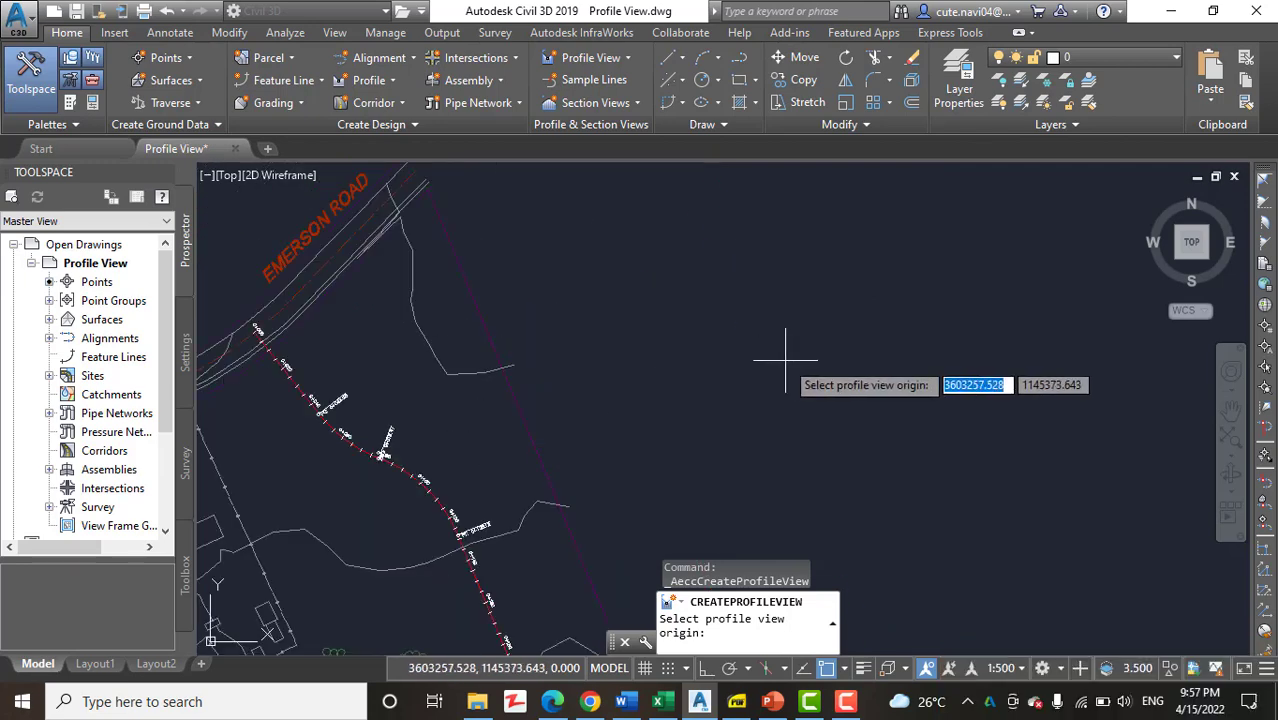
{"action": "scroll", "coordinate": [760, 352], "scroll_direction": "down", "scroll_amount": 1}
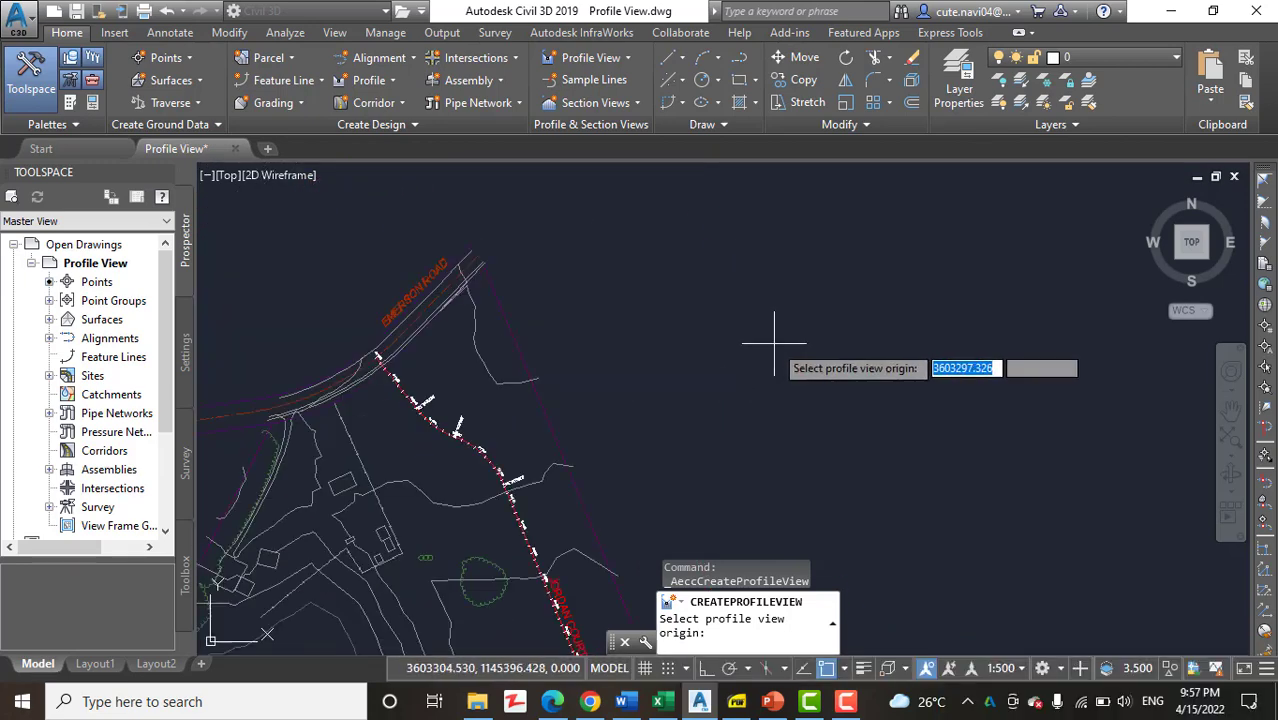
{"action": "middle_click_drag", "start_coordinate": [629, 355], "coordinate": [719, 370]}
{"action": "scroll", "coordinate": [642, 328], "scroll_direction": "up", "scroll_amount": 1}
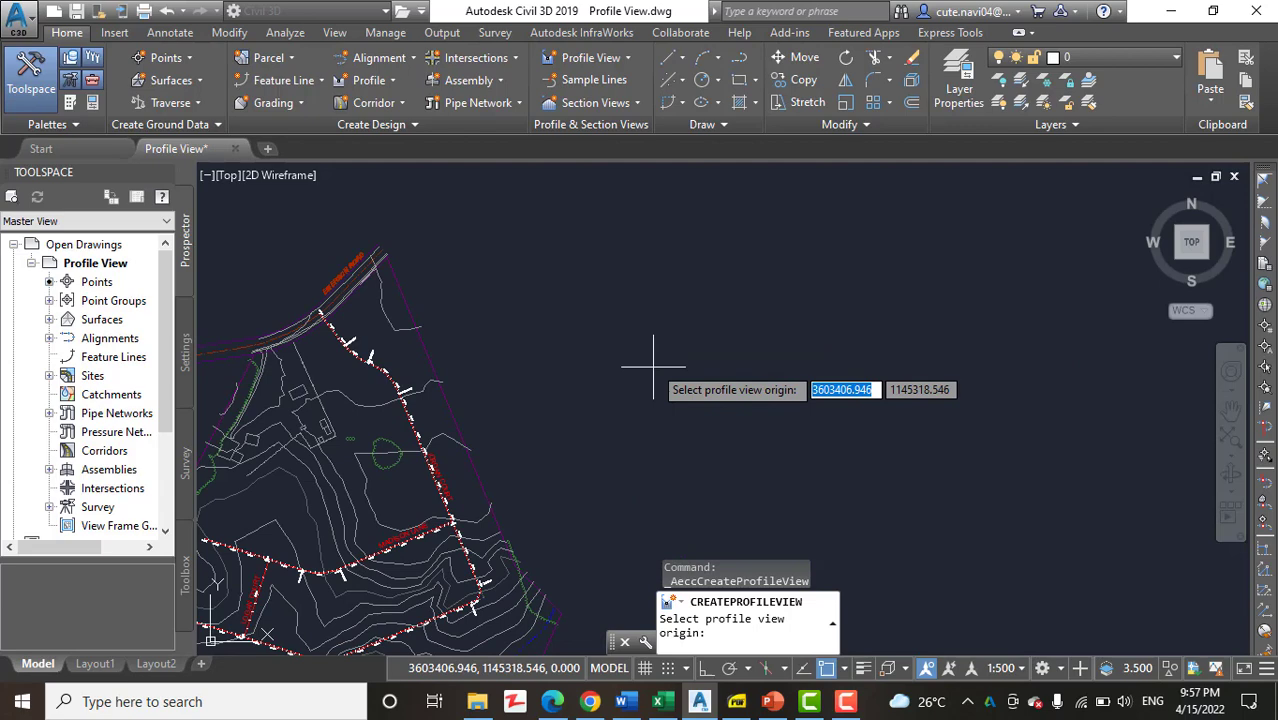
{"action": "middle_click_drag", "start_coordinate": [645, 342], "coordinate": [715, 325]}
{"action": "scroll", "coordinate": [759, 295], "scroll_direction": "down", "scroll_amount": 1}
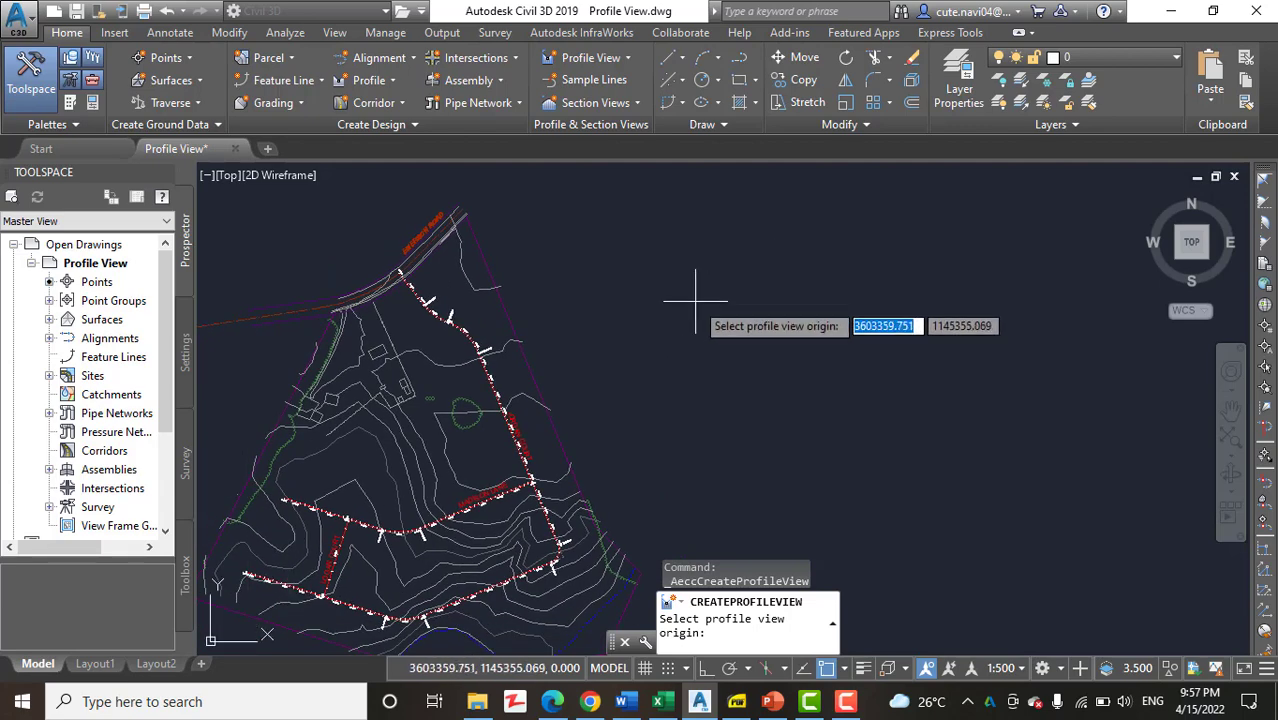
{"action": "scroll", "coordinate": [786, 346], "scroll_direction": "down", "scroll_amount": 3}
{"action": "scroll", "coordinate": [770, 340], "scroll_direction": "up", "scroll_amount": 5}
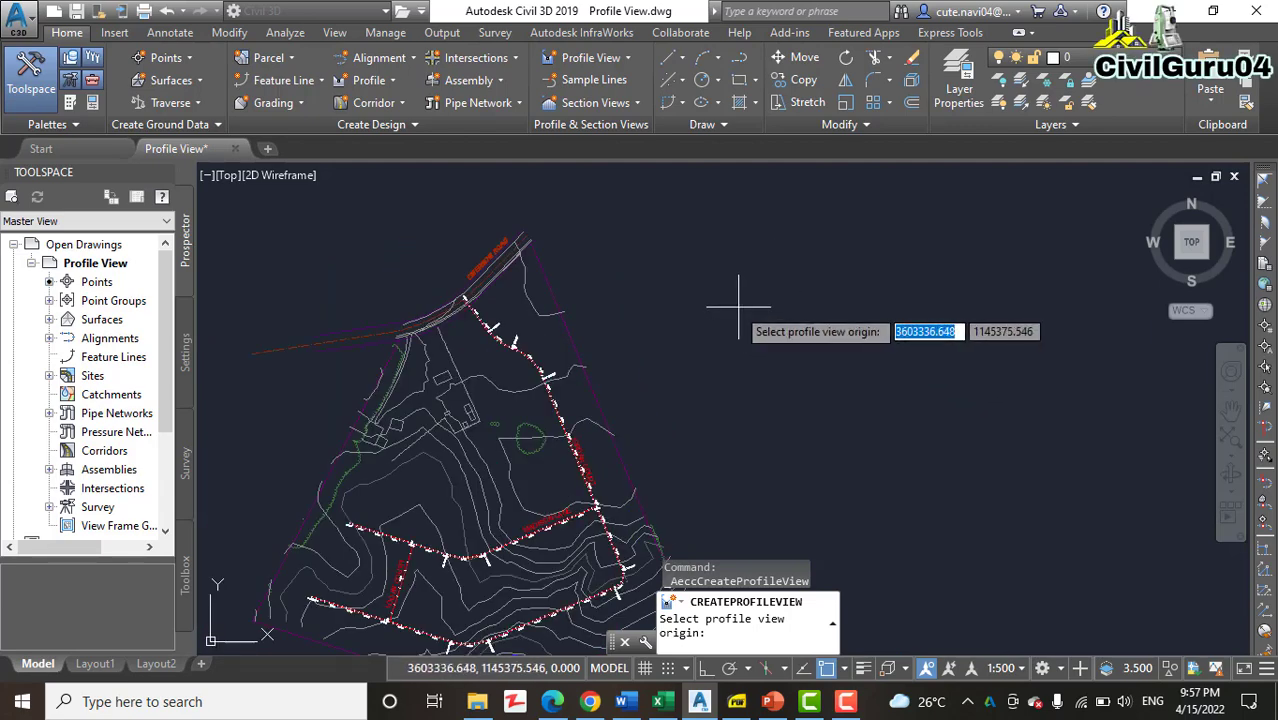
Set the profile view origin in the empty area beside the site plan.
{"action": "left_click", "coordinate": [617, 331]}
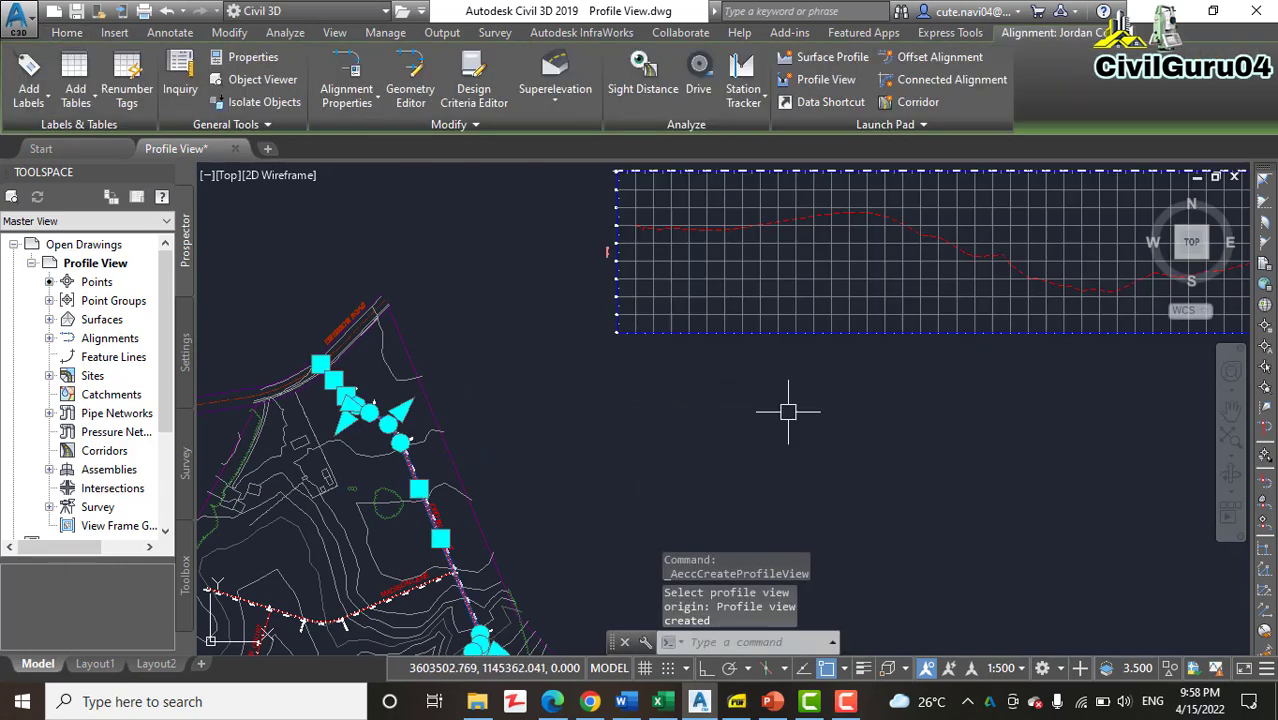
{"action": "scroll", "coordinate": [718, 442], "scroll_direction": "up", "scroll_amount": 1}
{"action": "scroll", "coordinate": [703, 461], "scroll_direction": "down", "scroll_amount": 2}
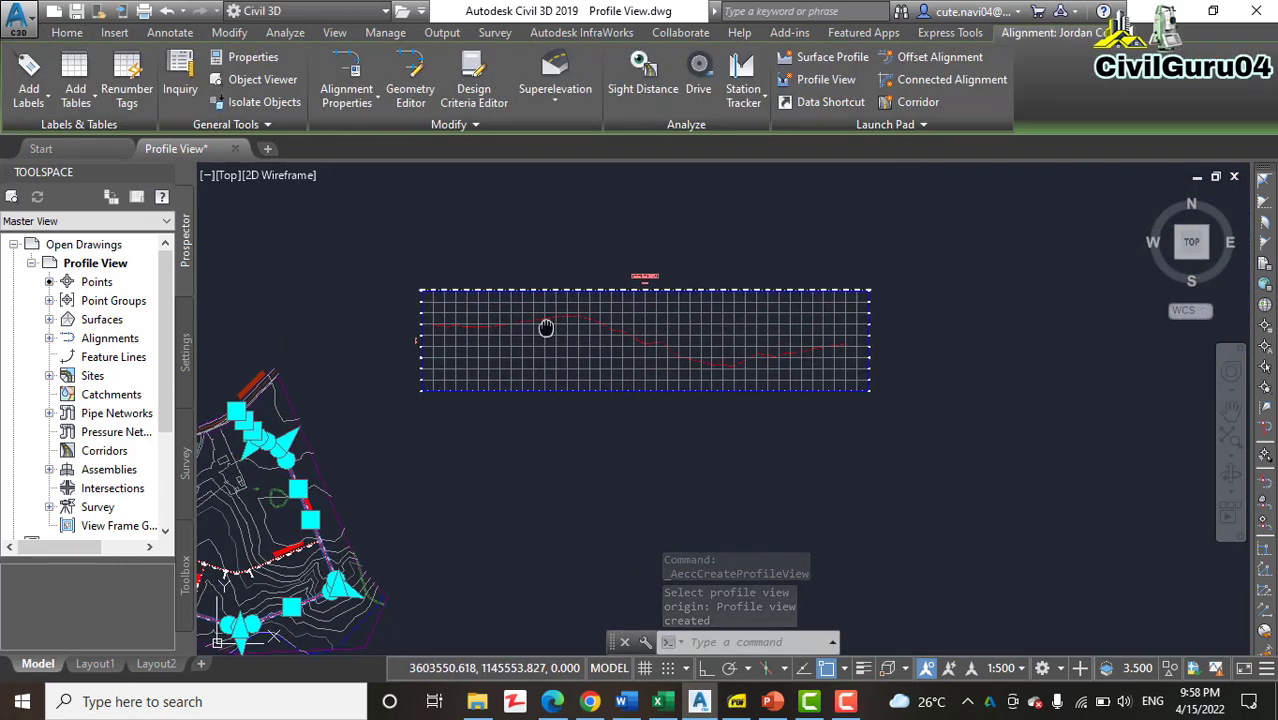
{"action": "middle_click_drag", "start_coordinate": [542, 328], "coordinate": [700, 350]}
Zoom into the new grid and select its red surface profile line.
{"action": "scroll", "coordinate": [670, 352], "scroll_direction": "up", "scroll_amount": 3}
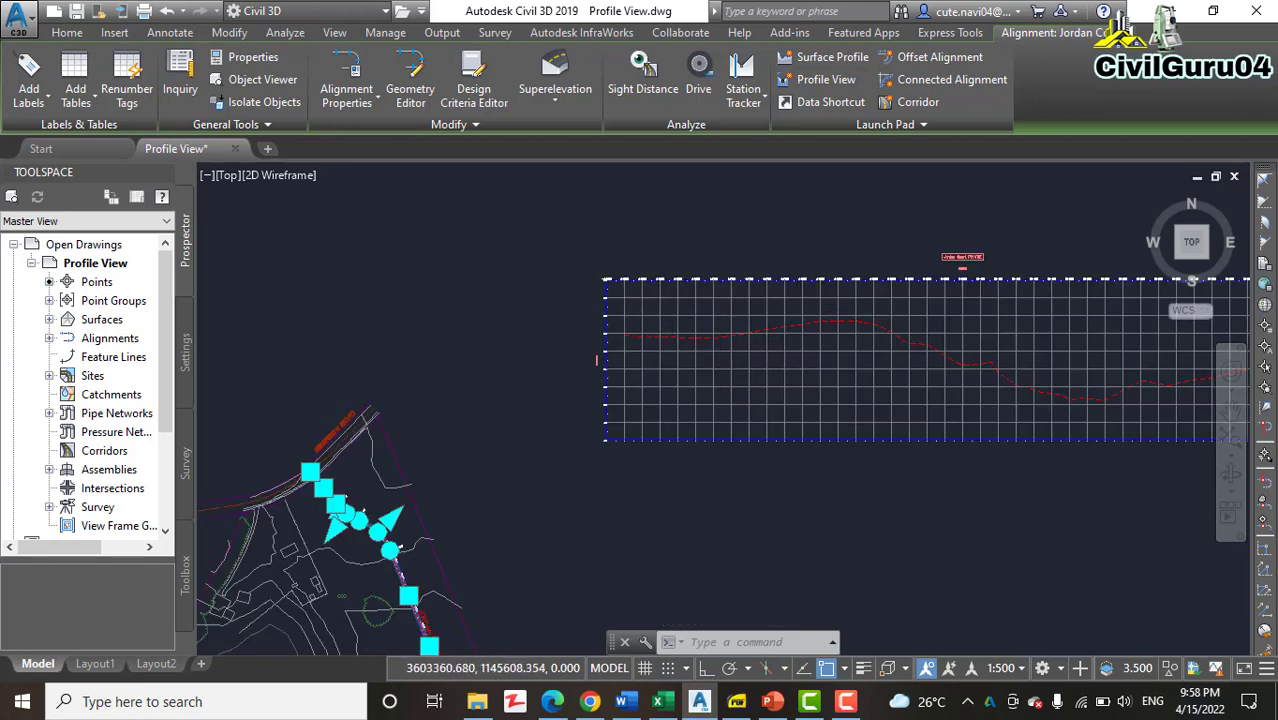
{"action": "scroll", "coordinate": [745, 300], "scroll_direction": "up", "scroll_amount": 5}
{"action": "scroll", "coordinate": [630, 322], "scroll_direction": "down", "scroll_amount": 3}
{"action": "scroll", "coordinate": [552, 318], "scroll_direction": "up", "scroll_amount": 2}
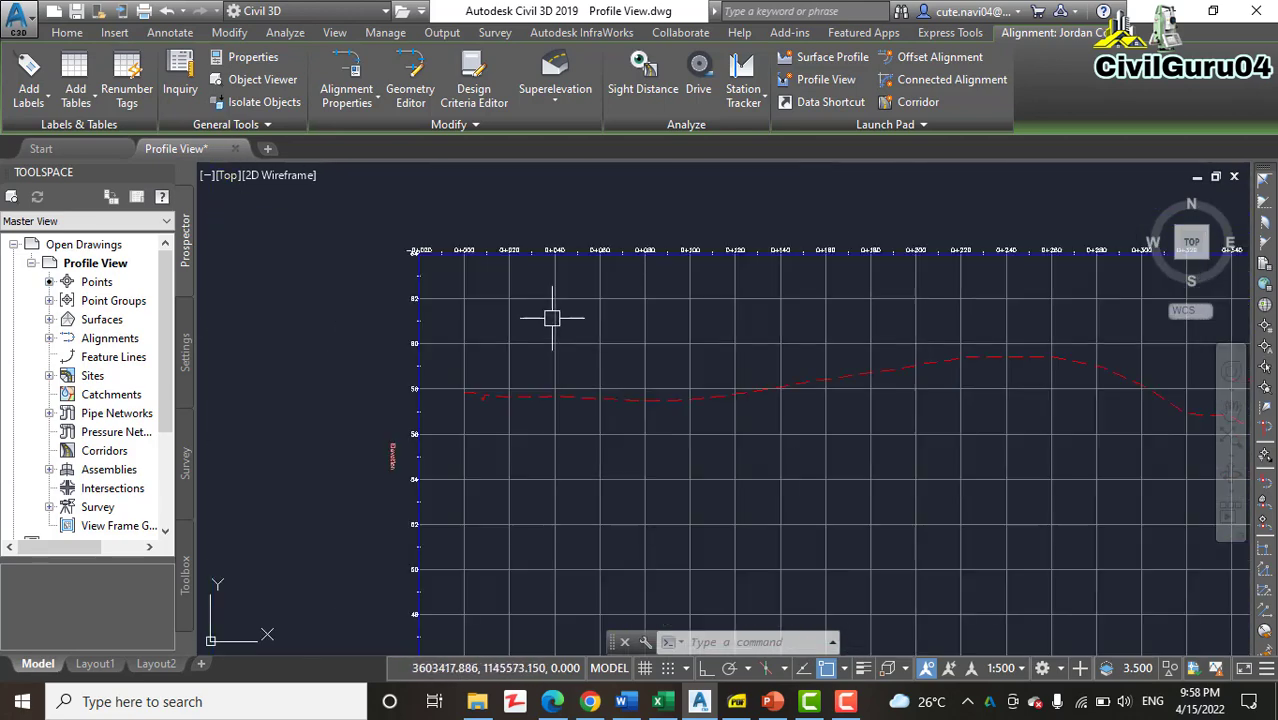
{"action": "scroll", "coordinate": [559, 331], "scroll_direction": "down", "scroll_amount": 2}
{"action": "scroll", "coordinate": [690, 330], "scroll_direction": "up", "scroll_amount": 5}
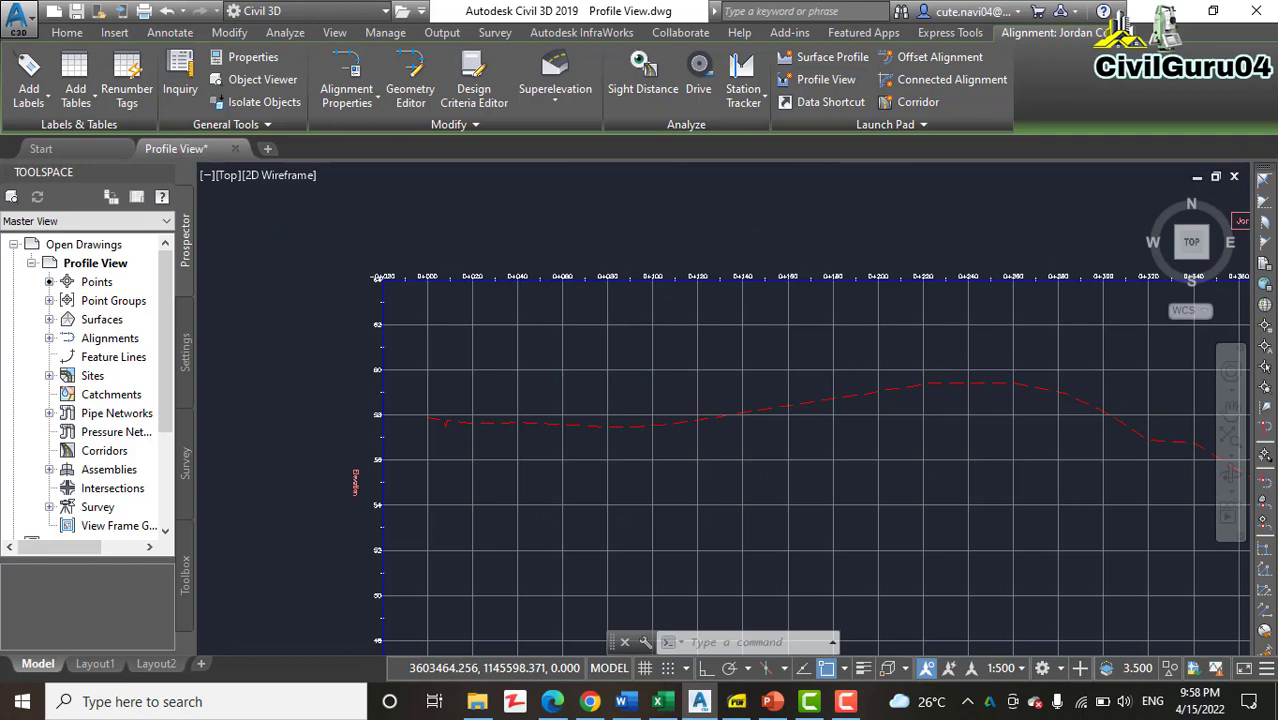
{"action": "scroll", "coordinate": [712, 318], "scroll_direction": "down", "scroll_amount": 3}
{"action": "scroll", "coordinate": [568, 331], "scroll_direction": "up", "scroll_amount": 2}
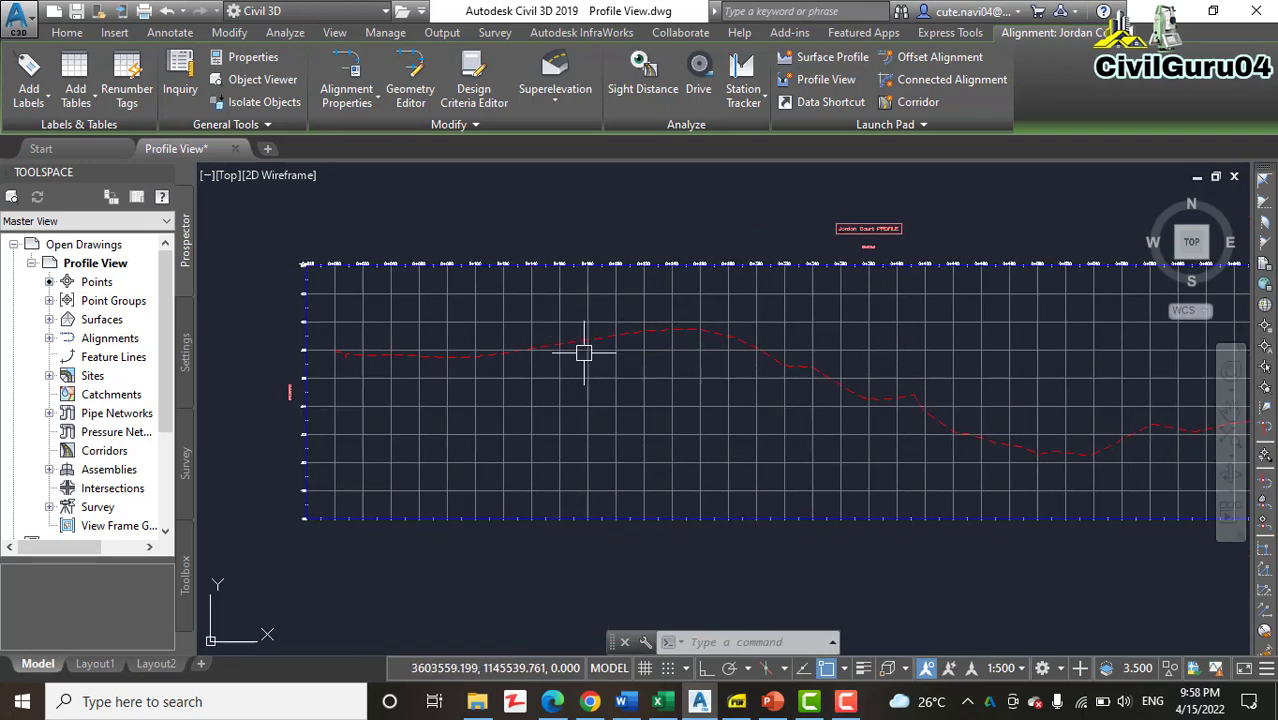
{"action": "scroll", "coordinate": [590, 352], "scroll_direction": "down", "scroll_amount": 2}
{"action": "scroll", "coordinate": [590, 352], "scroll_direction": "up", "scroll_amount": 4}
{"action": "left_click", "coordinate": [648, 318]}
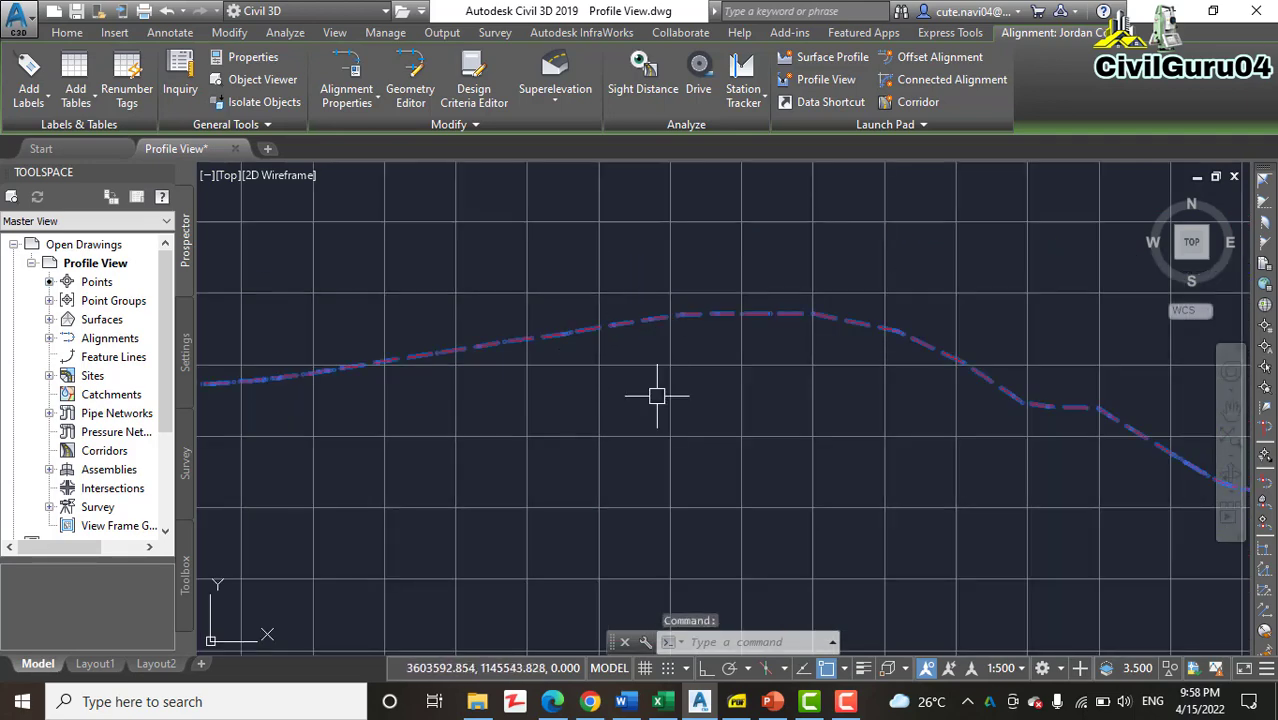
Inspect the Jordan Court PROFILE title and station labels, then deselect the profile with Esc.
{"action": "scroll", "coordinate": [762, 354], "scroll_direction": "down", "scroll_amount": 4}
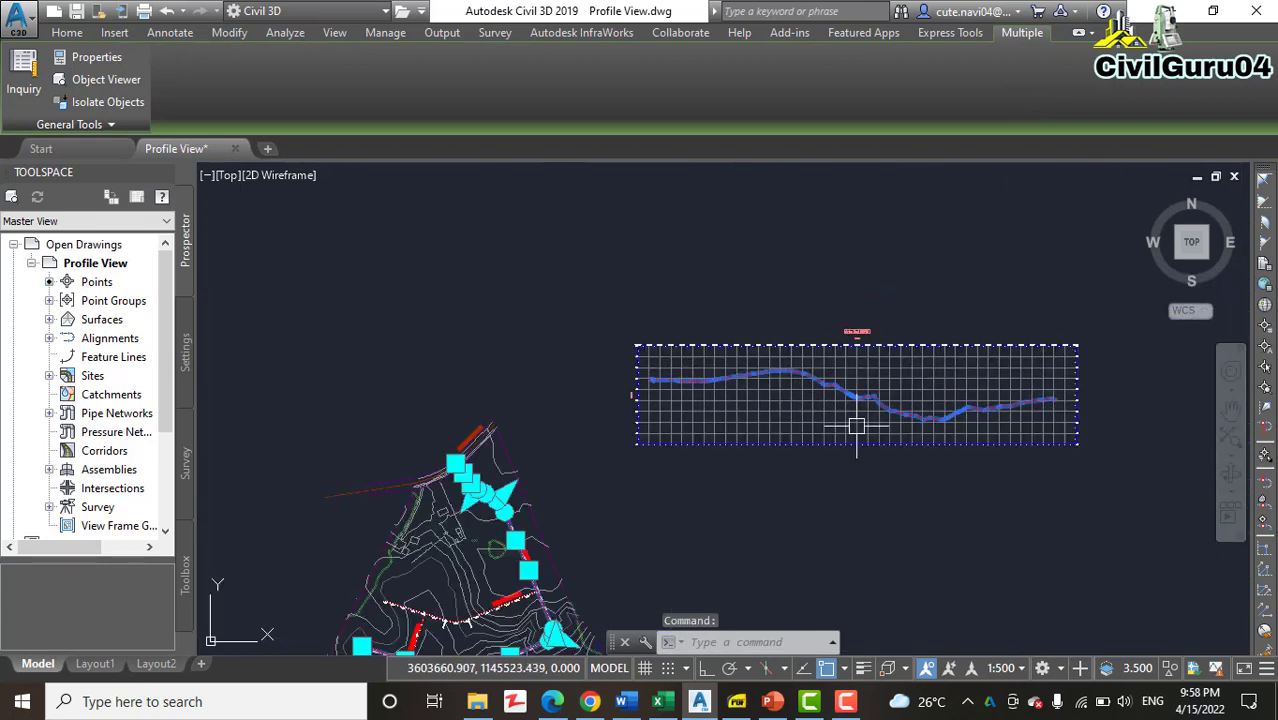
{"action": "scroll", "coordinate": [765, 343], "scroll_direction": "up", "scroll_amount": 4}
{"action": "scroll", "coordinate": [811, 421], "scroll_direction": "up", "scroll_amount": 1}
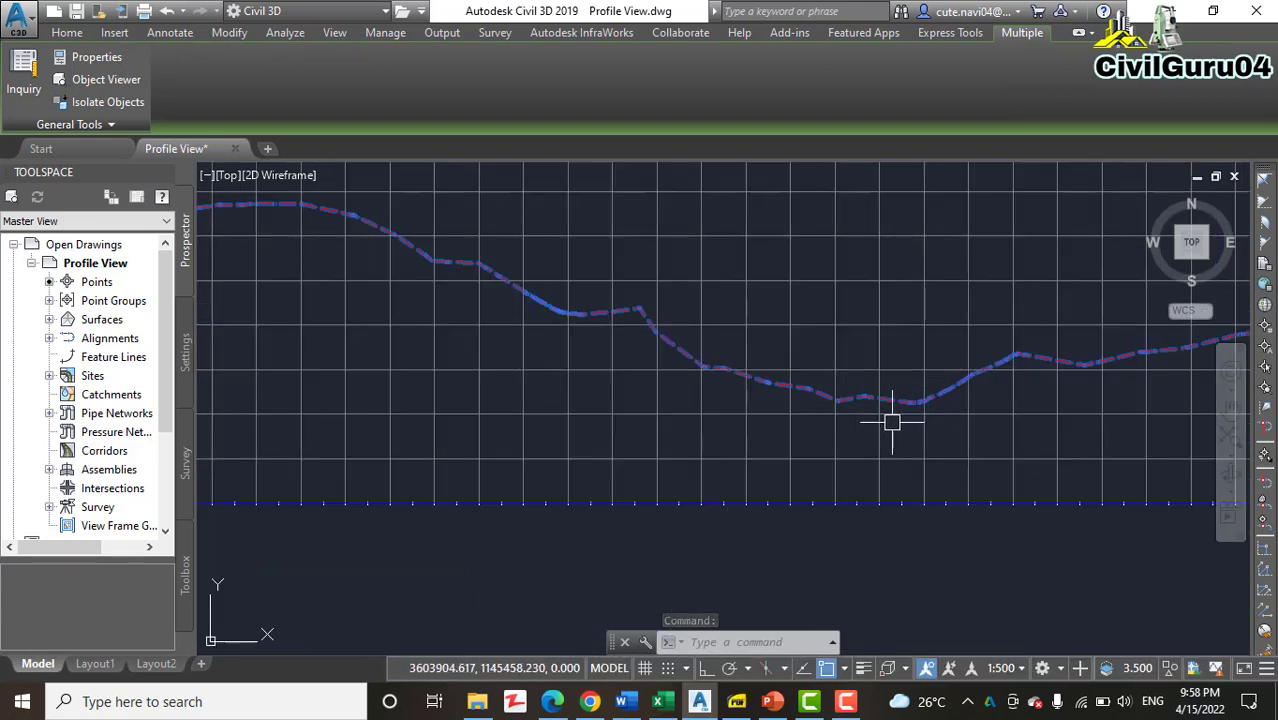
{"action": "scroll", "coordinate": [887, 426], "scroll_direction": "down", "scroll_amount": 4}
{"action": "scroll", "coordinate": [829, 293], "scroll_direction": "up", "scroll_amount": 6}
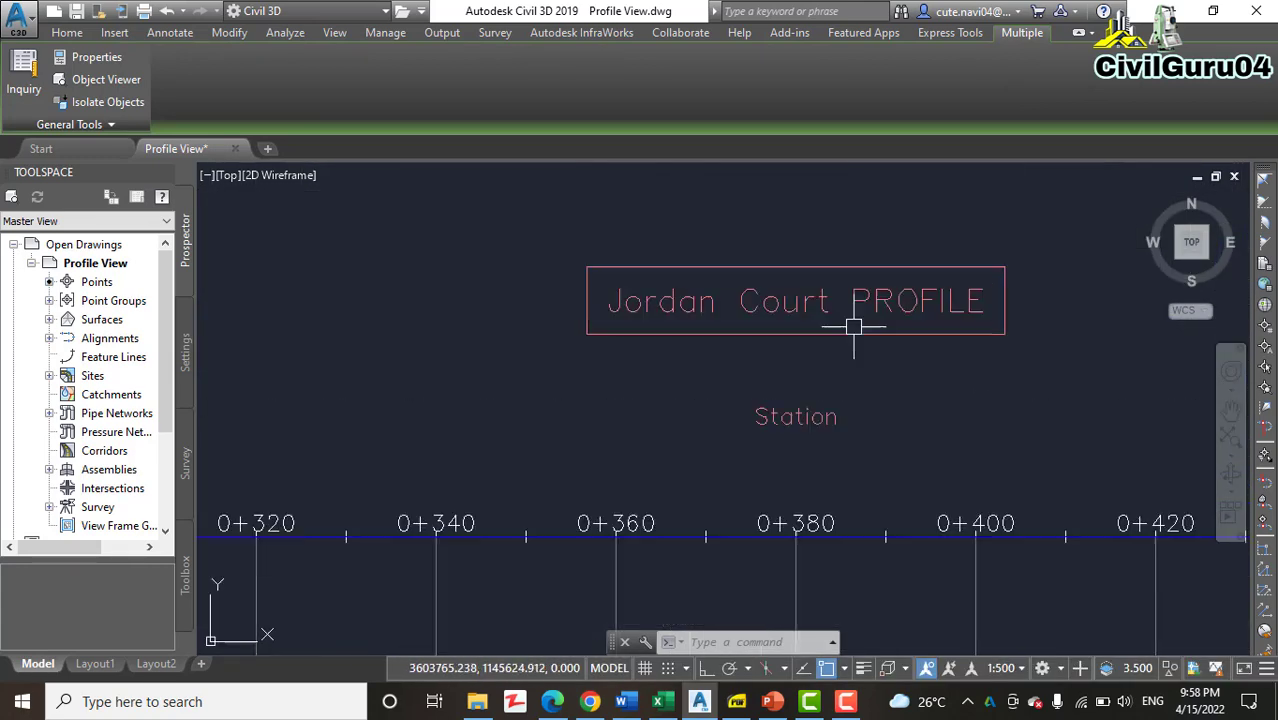
{"action": "scroll", "coordinate": [900, 321], "scroll_direction": "down", "scroll_amount": 1}
{"action": "scroll", "coordinate": [912, 320], "scroll_direction": "down", "scroll_amount": 6}
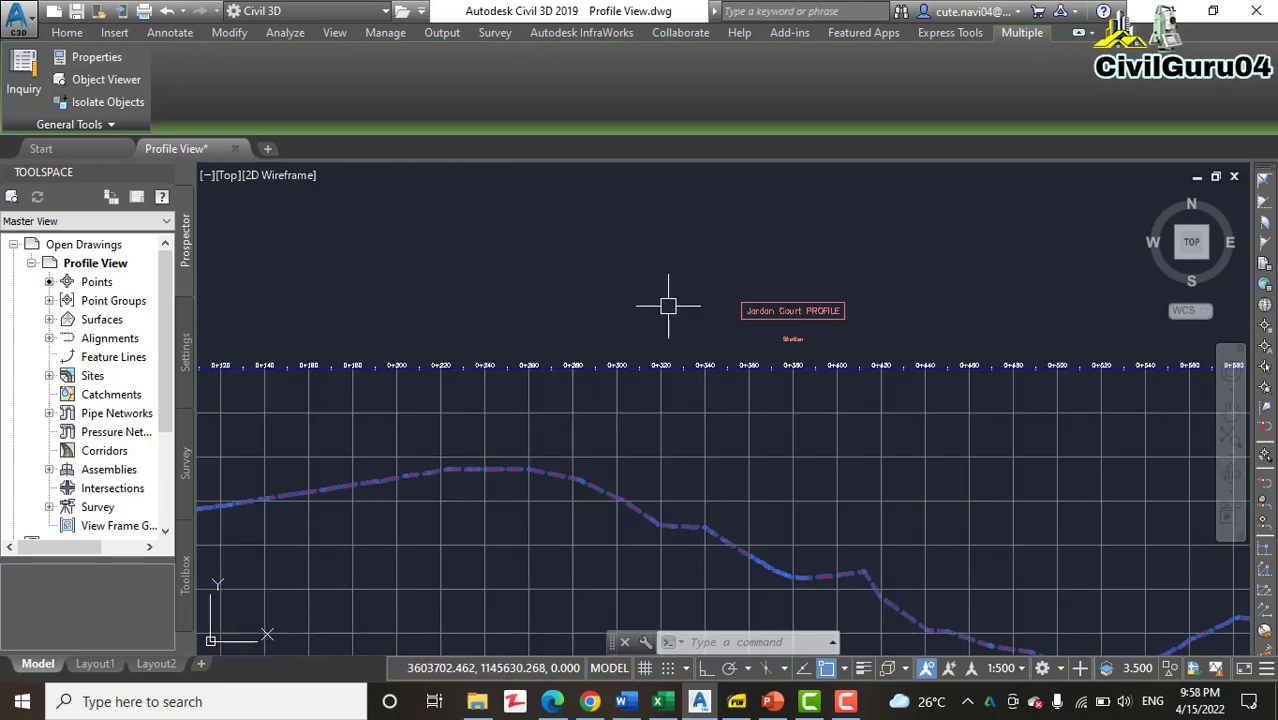
{"action": "middle_click_drag", "start_coordinate": [641, 350], "coordinate": [773, 372]}
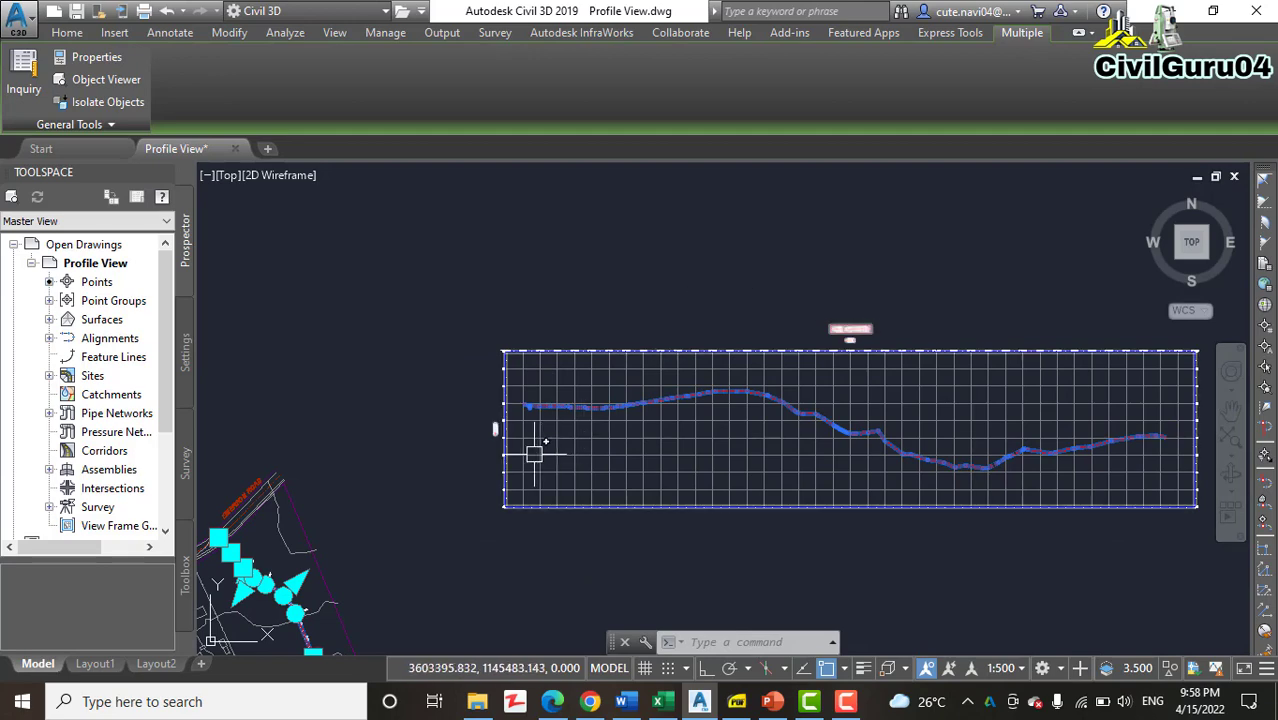
{"action": "scroll", "coordinate": [479, 337], "scroll_direction": "up", "scroll_amount": 6}
{"action": "middle_click_drag", "start_coordinate": [571, 320], "coordinate": [523, 466]}
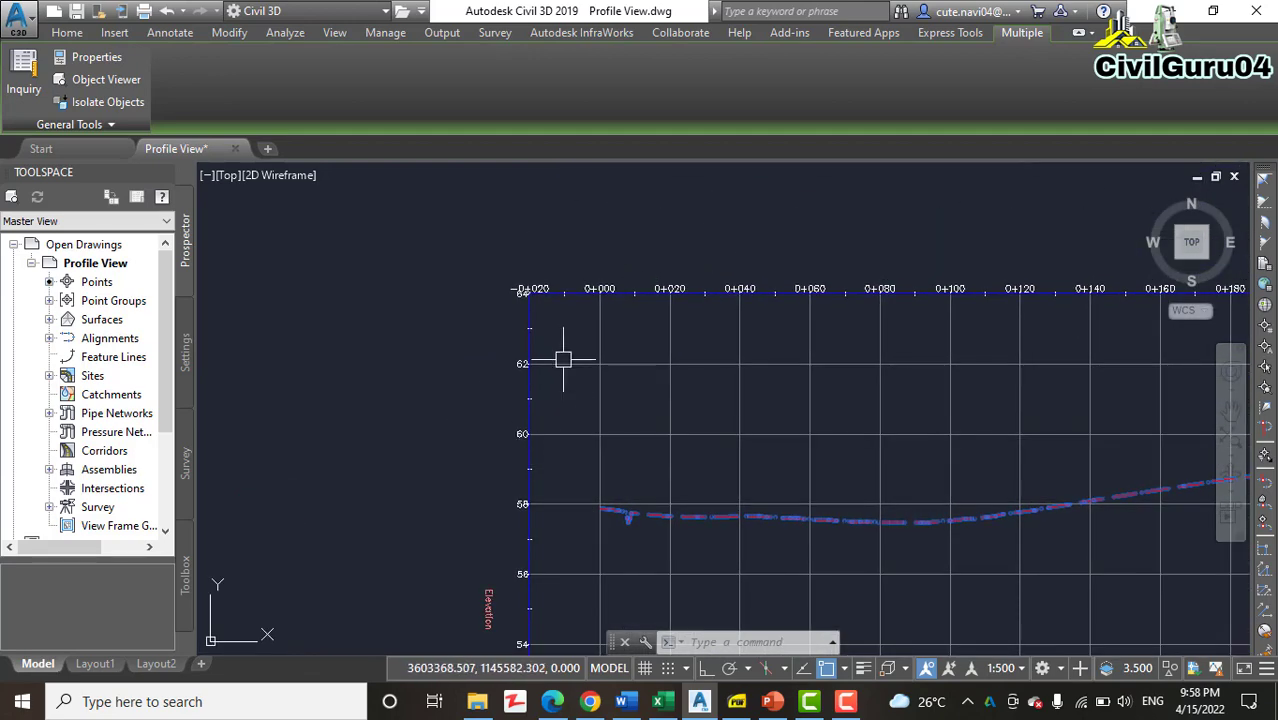
{"action": "scroll", "coordinate": [563, 341], "scroll_direction": "down", "scroll_amount": 3}
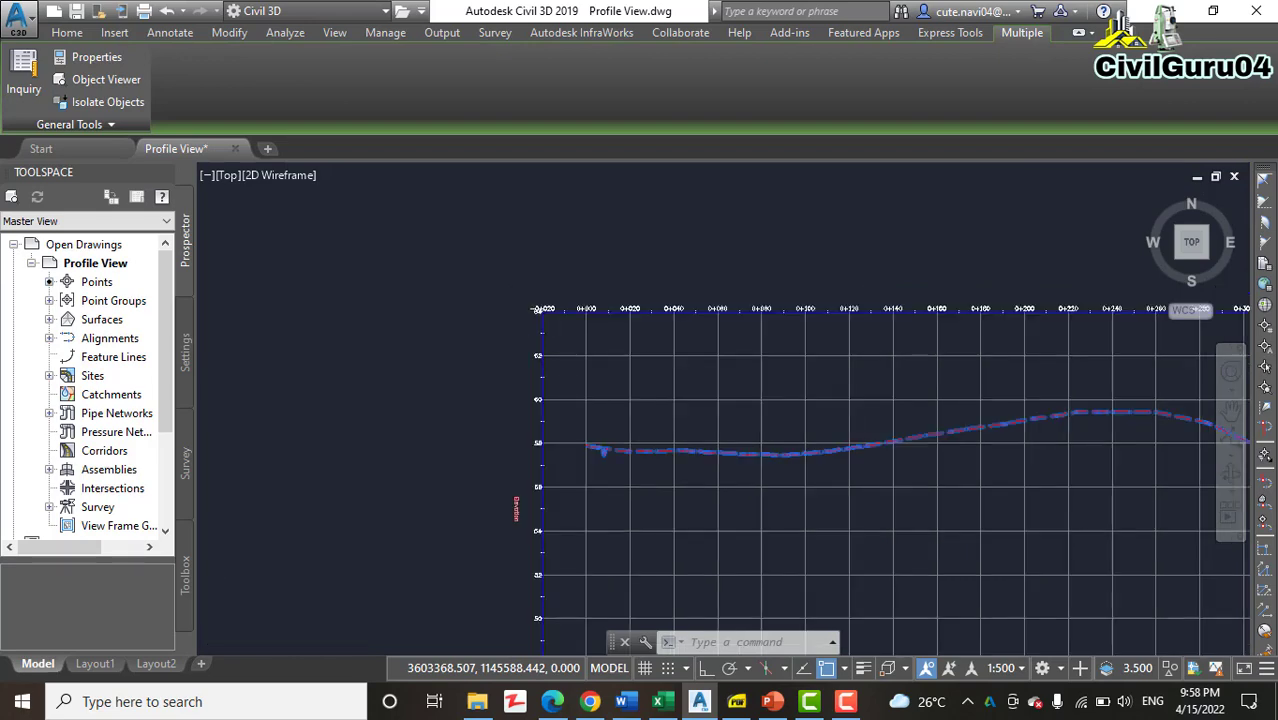
{"action": "key", "text": "Escape"}
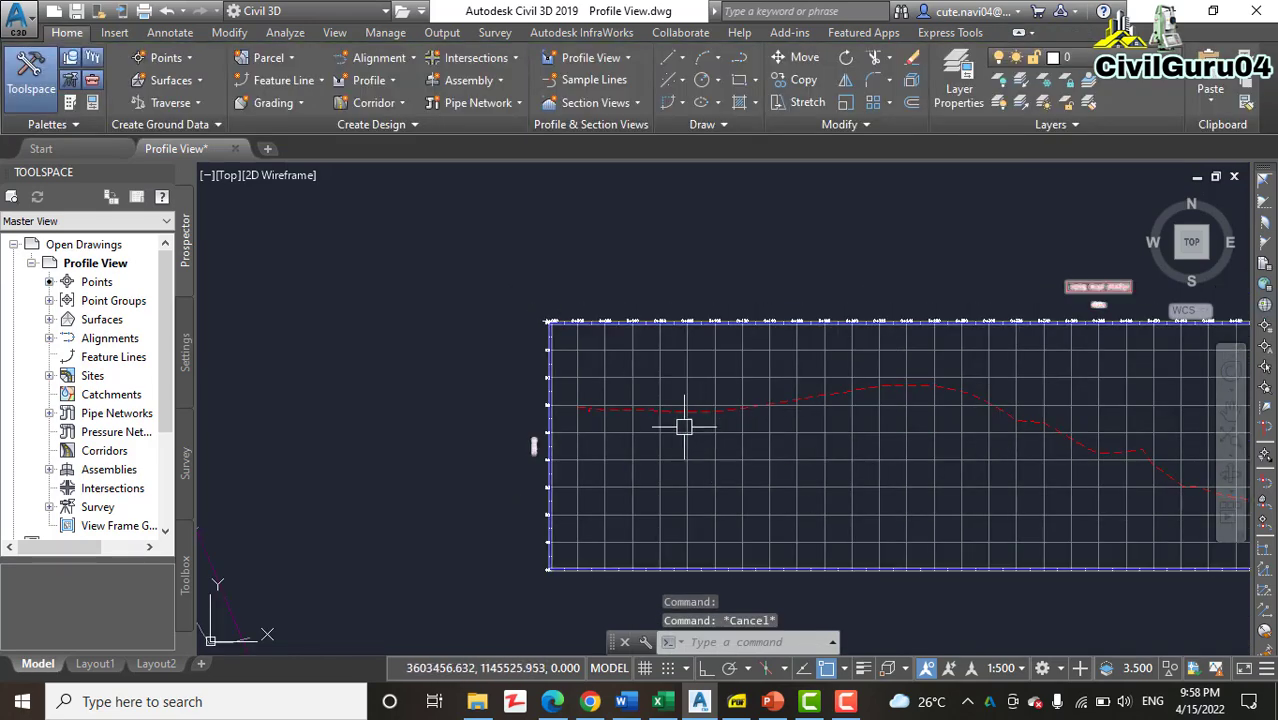
{"action": "scroll", "coordinate": [650, 423], "scroll_direction": "down", "scroll_amount": 4}
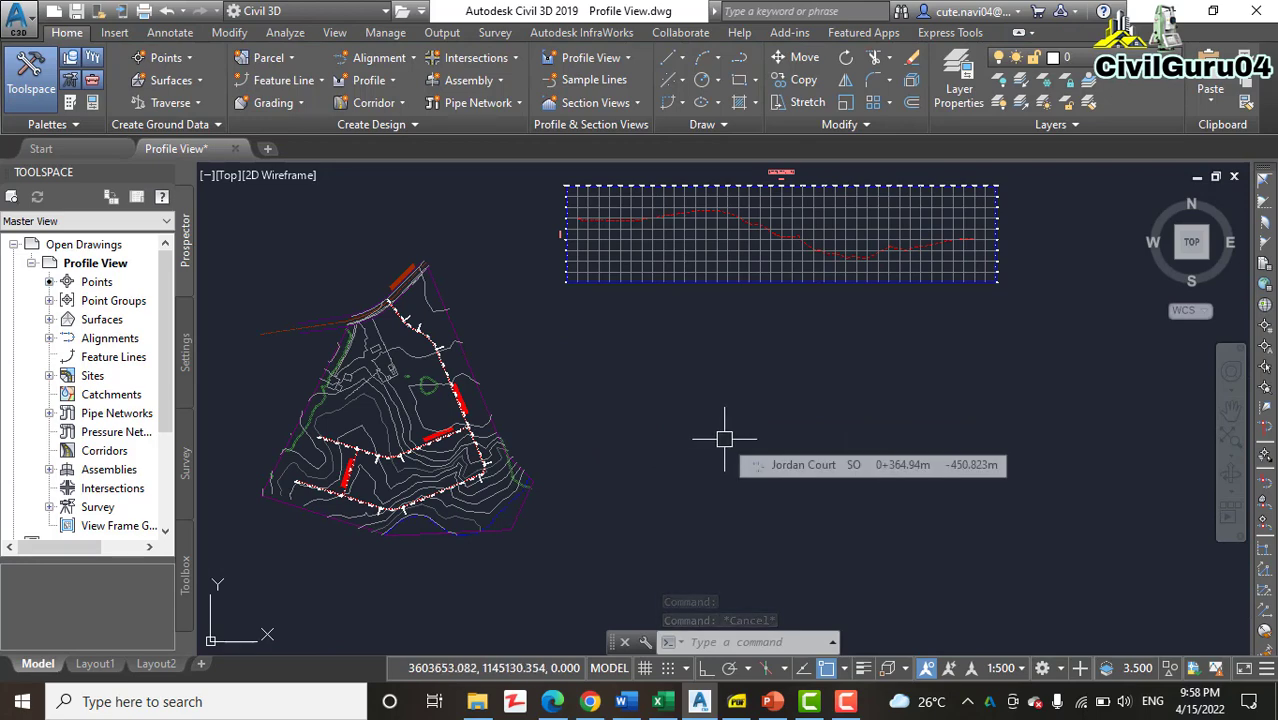
{"action": "scroll", "coordinate": [720, 435], "scroll_direction": "down", "scroll_amount": 2}
{"action": "mouse_move", "coordinate": [720, 435]}
{"action": "middle_mouse_down"}
{"action": "mouse_move", "coordinate": [797, 477]}
{"action": "mouse_move", "coordinate": [703, 496]}
{"action": "middle_mouse_up"}
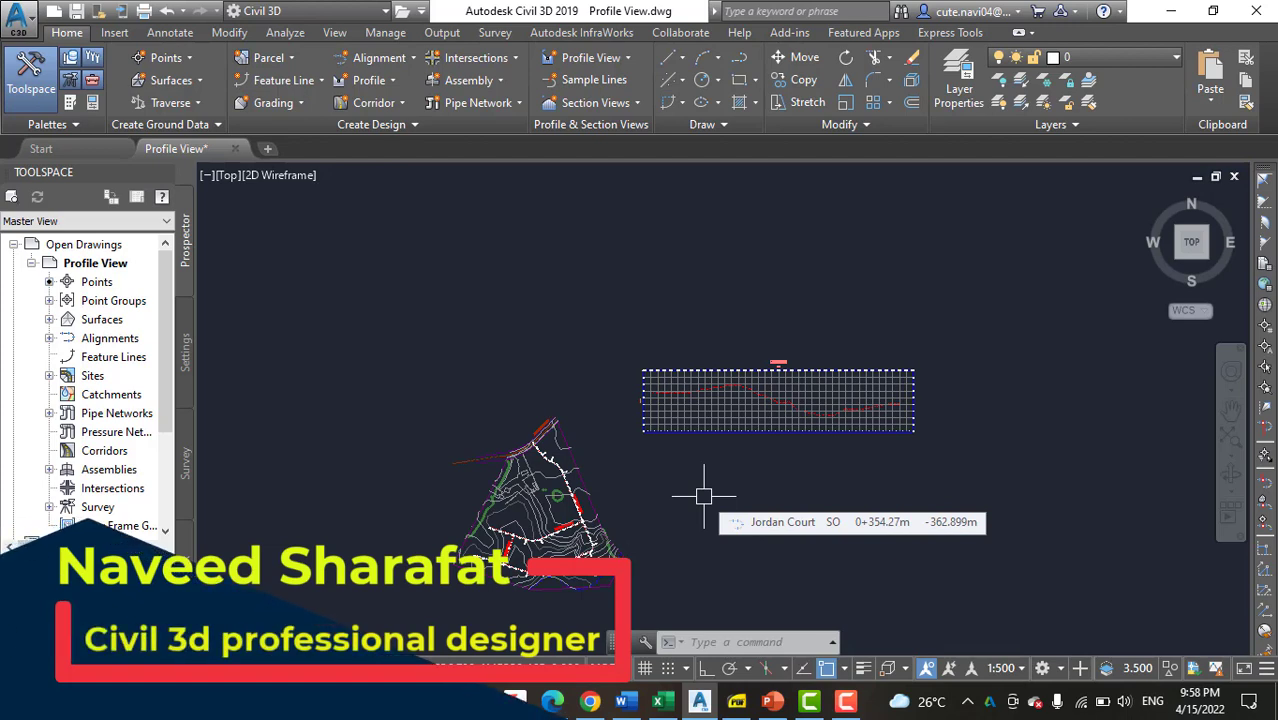
{"action": "middle_click_drag", "start_coordinate": [713, 480], "coordinate": [729, 459]}
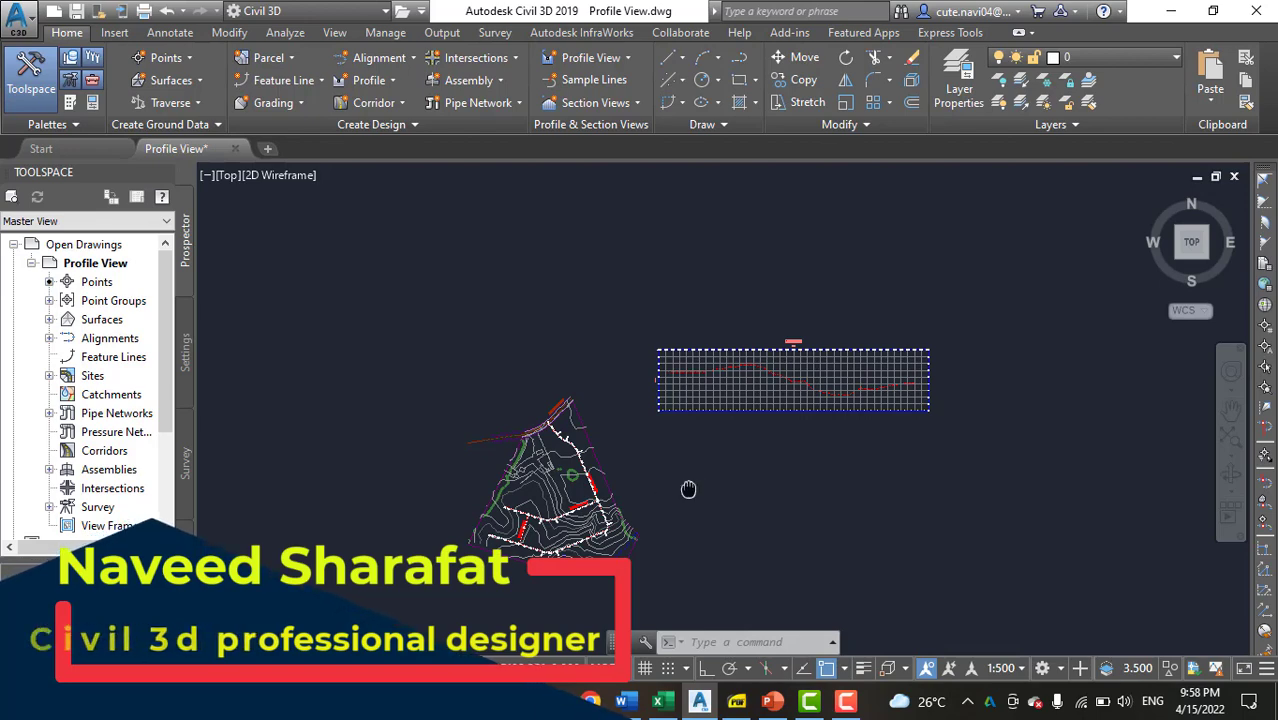
{"action": "middle_click_drag", "start_coordinate": [688, 487], "coordinate": [723, 467]}
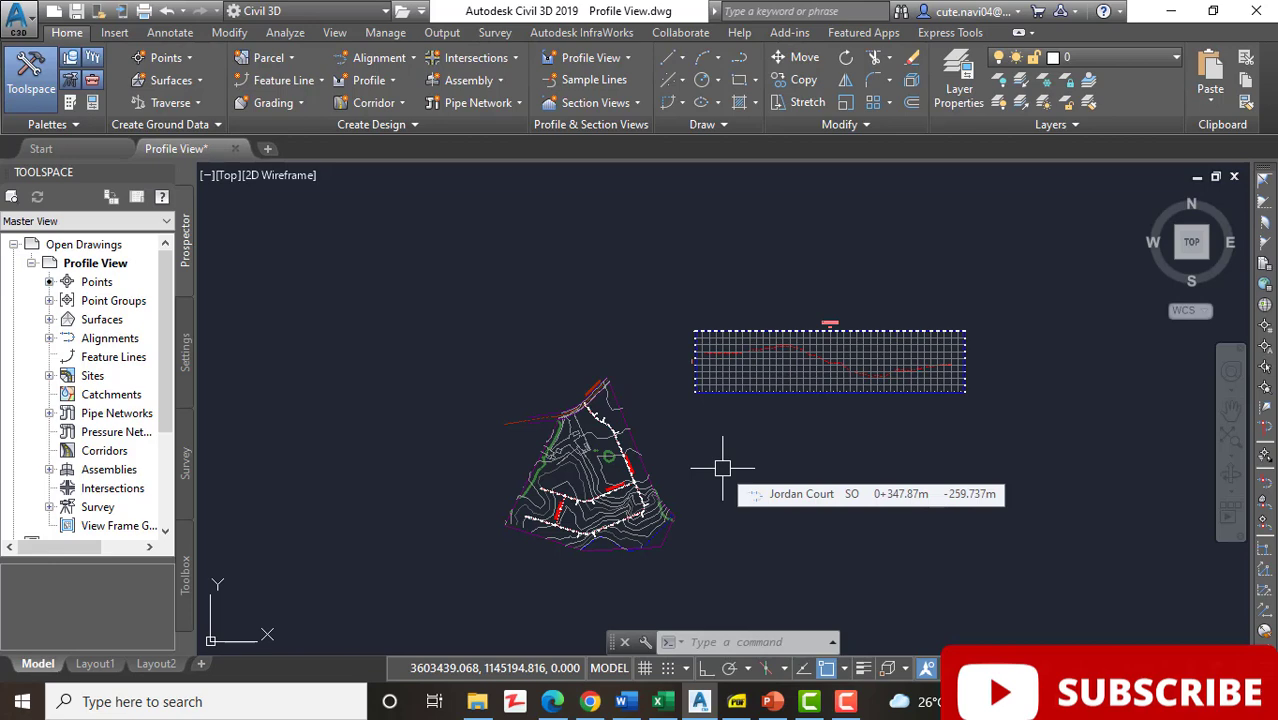
{"action": "scroll", "coordinate": [799, 365], "scroll_direction": "up", "scroll_amount": 6}
{"action": "middle_click_drag", "start_coordinate": [785, 377], "coordinate": [627, 486]}
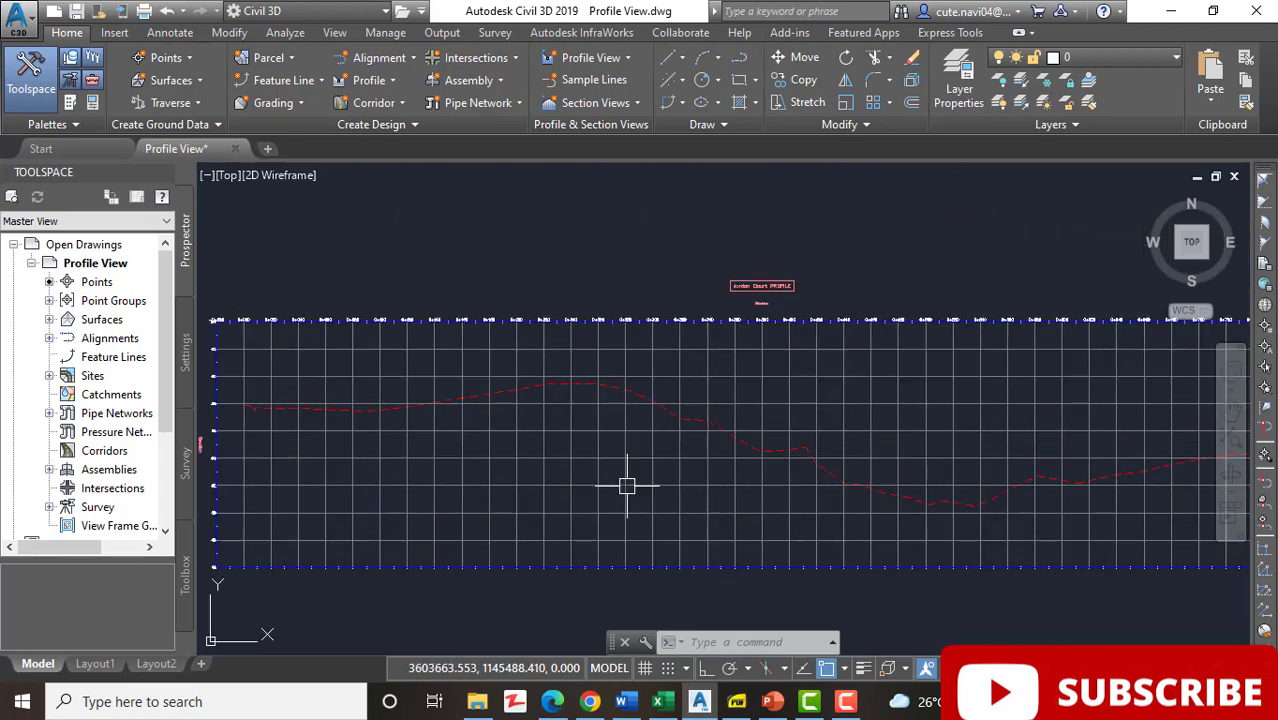
{"action": "mouse_move", "coordinate": [617, 490]}
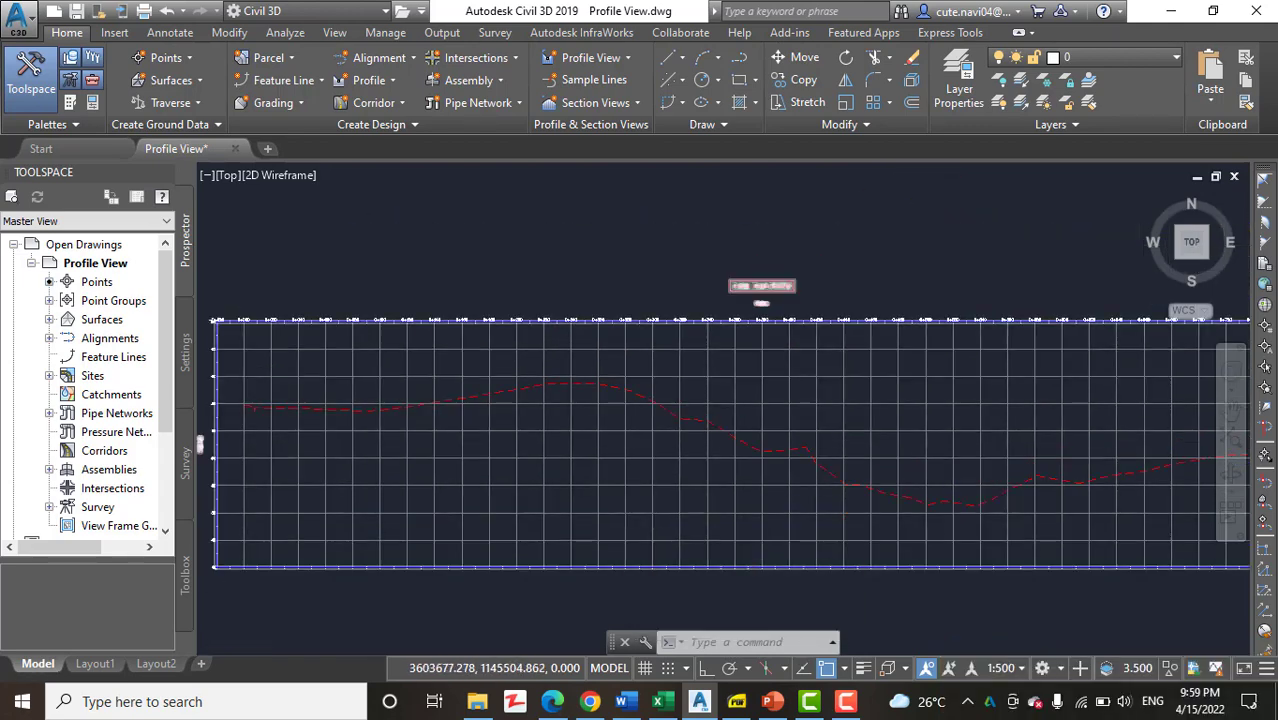
{"action": "scroll", "coordinate": [700, 480], "scroll_direction": "down", "scroll_amount": 5}
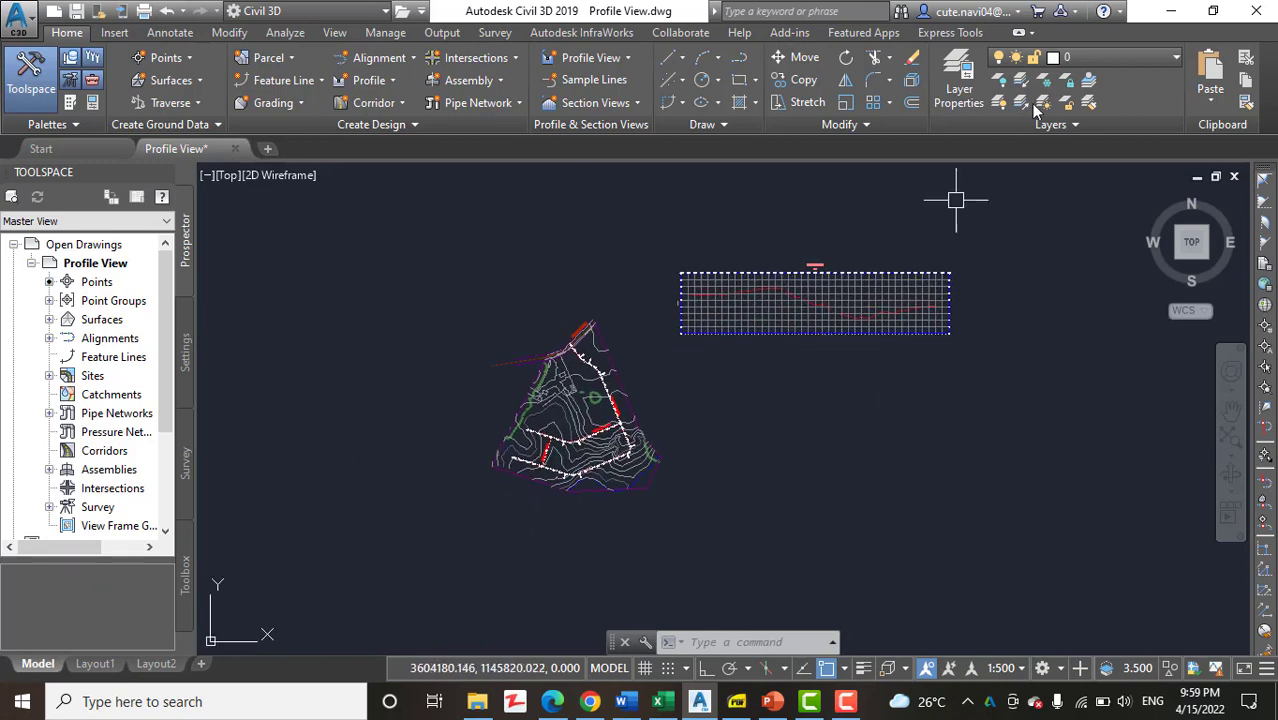